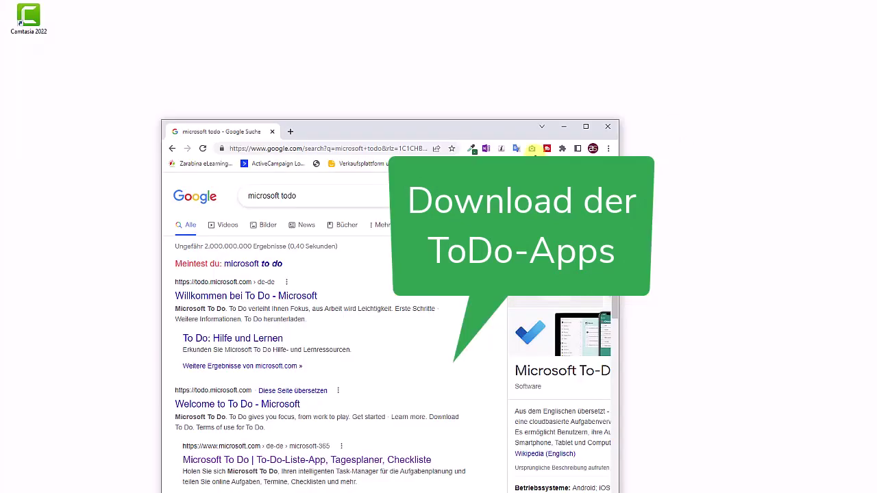
# Maximize the browser and follow the 'Willkommen bei To Do - Microsoft' result to the To Do app.
pyautogui.click(585, 127)
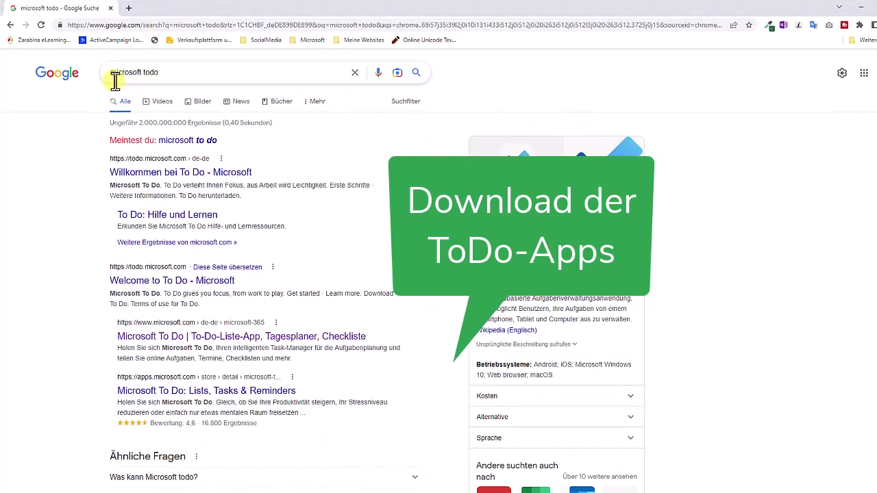
pyautogui.click(130, 176)
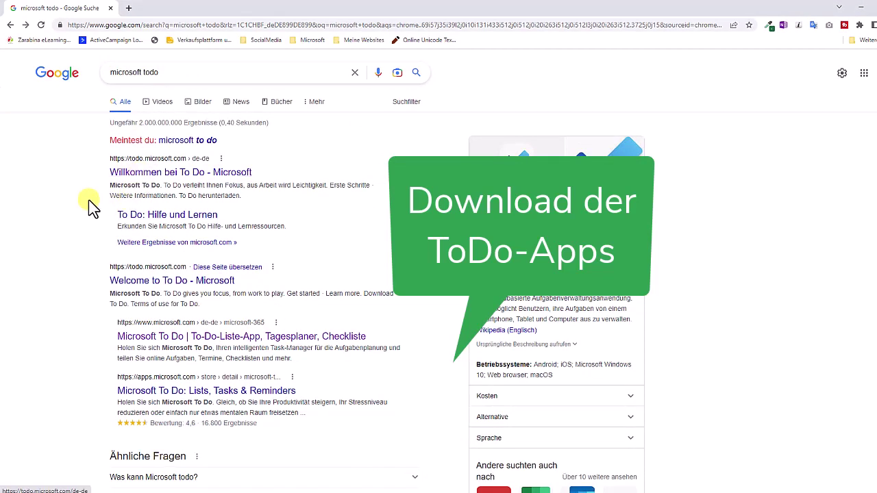
pyautogui.click(146, 177)
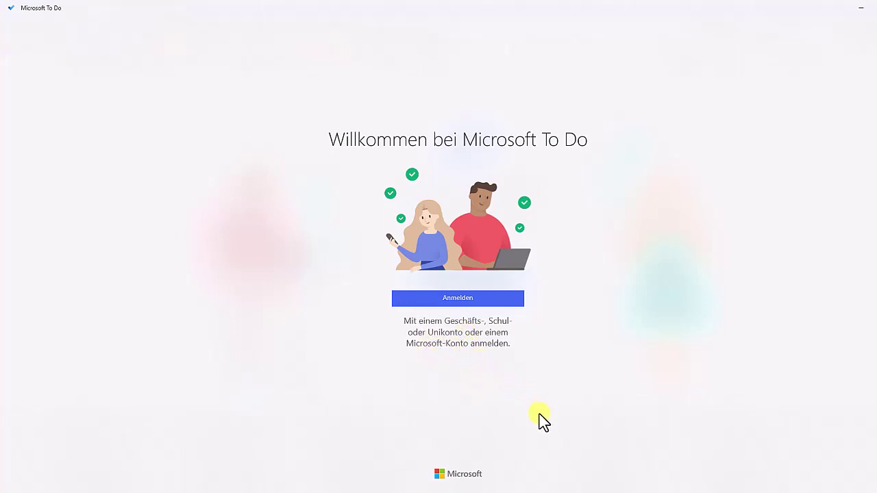
# Sign in to Microsoft To Do with a Microsoft account from the welcome screen.
pyautogui.click(457, 298)
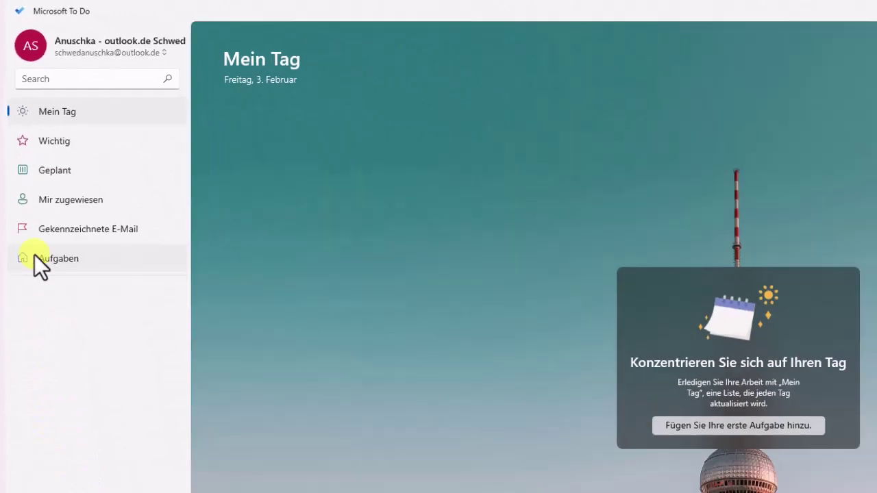
# Add the task 'Vorbereitung Outlook-Seminar' to the Aufgaben list.
pyautogui.click(37, 184)
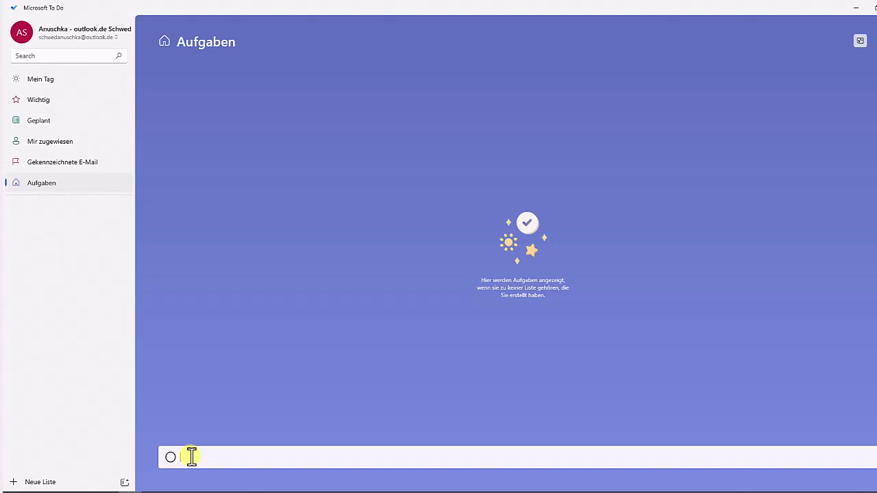
pyautogui.write('Vorbereitung Outlook-Seminar')
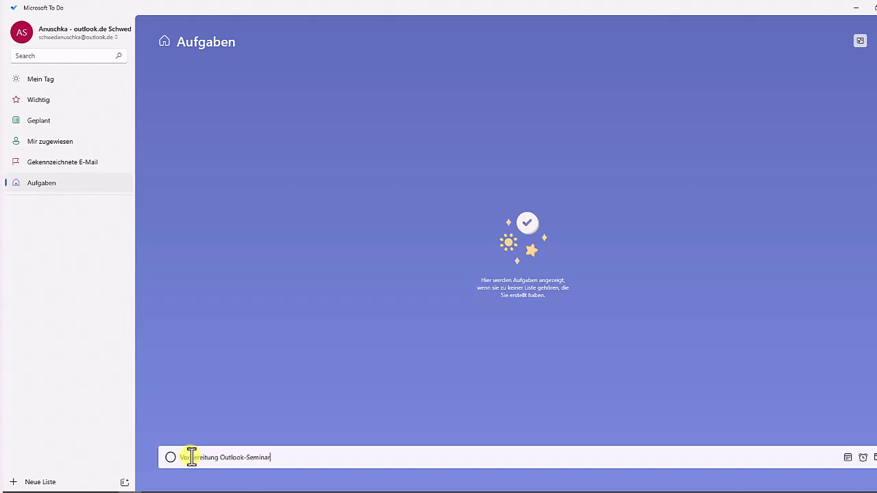
pyautogui.press('Return')
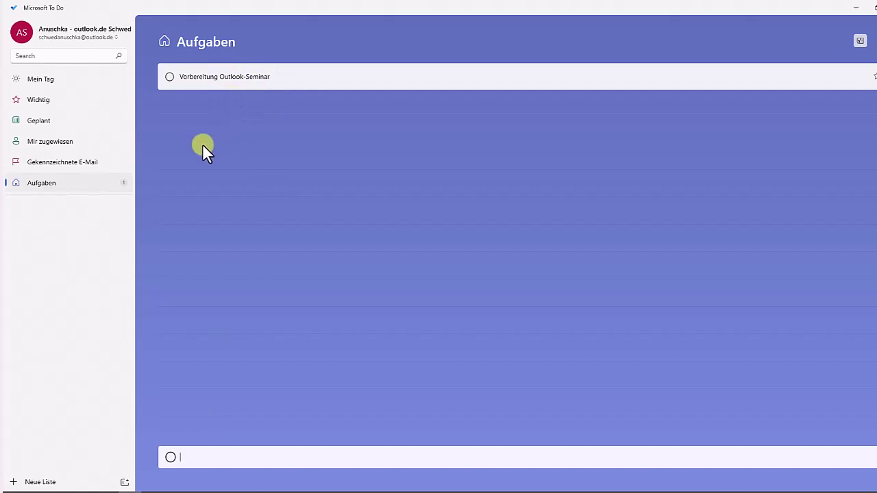
# Set the seminar task's due date to Wednesday 15 February.
pyautogui.click(199, 77)
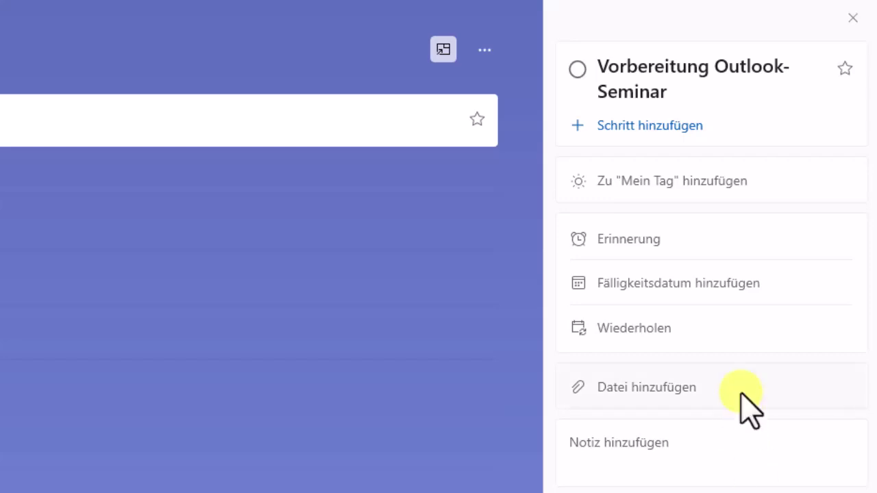
pyautogui.click(680, 286)
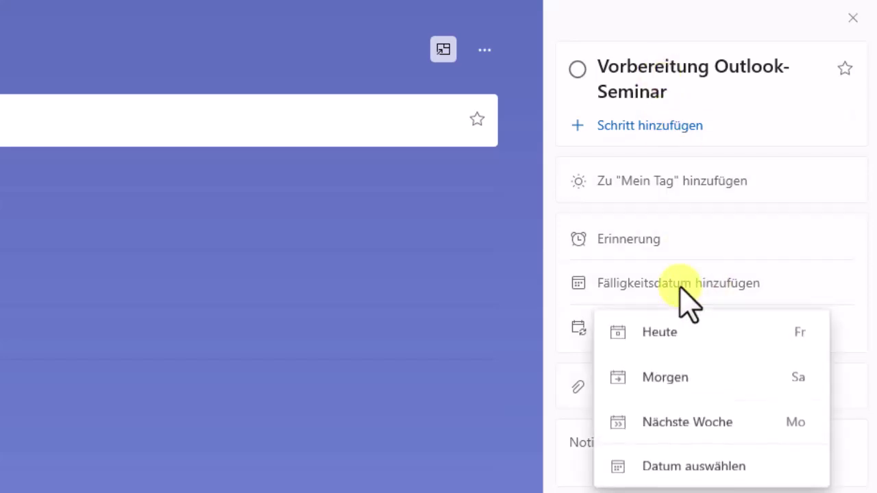
pyautogui.click(672, 464)
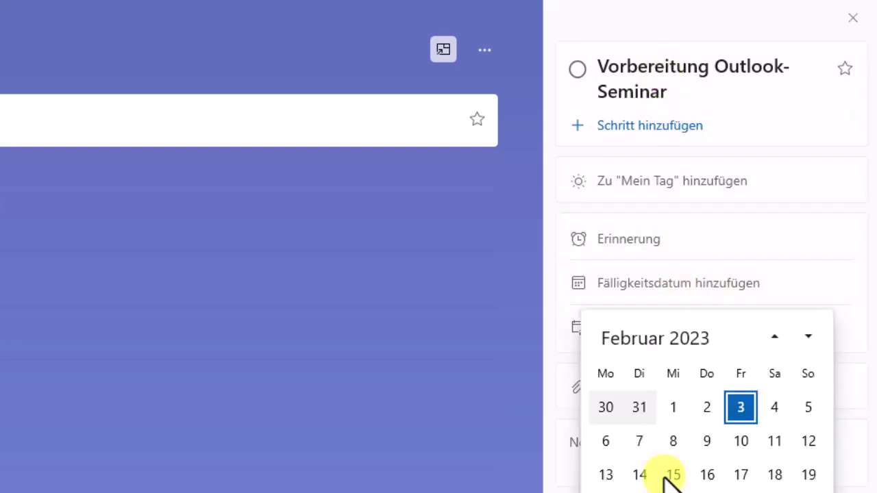
pyautogui.click(672, 475)
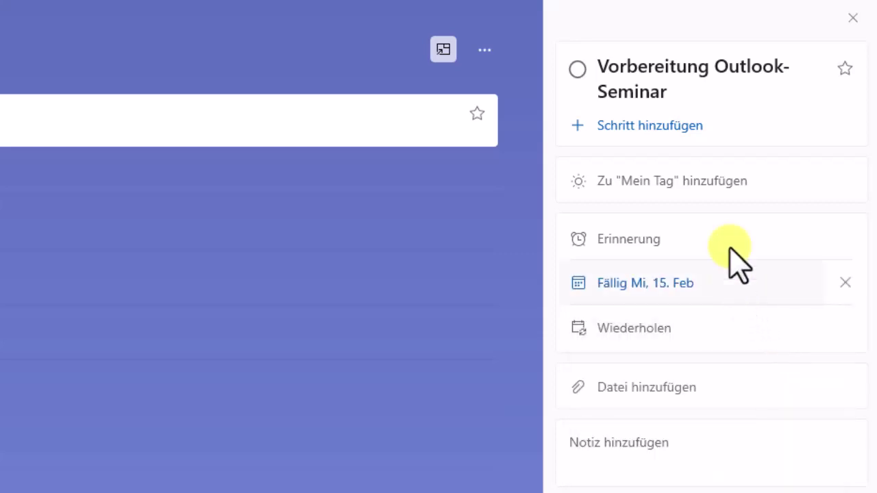
# Add a reminder for Wednesday 8 February at 16:00.
pyautogui.click(646, 242)
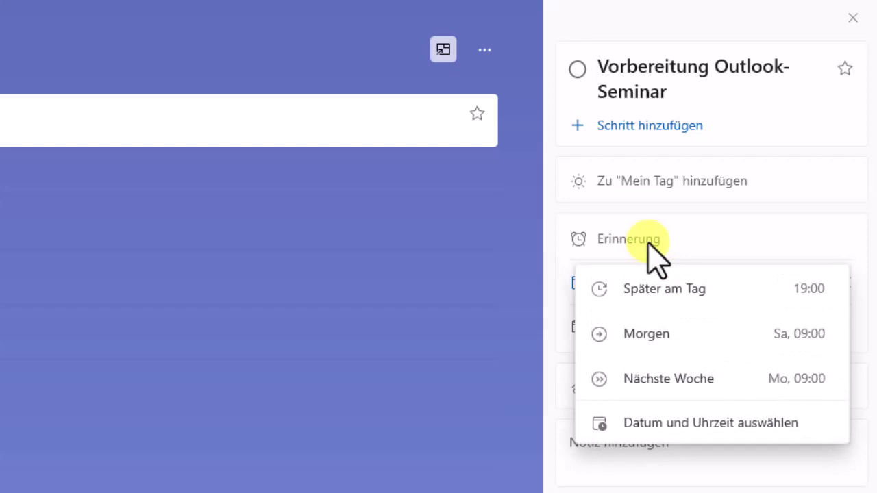
pyautogui.click(662, 422)
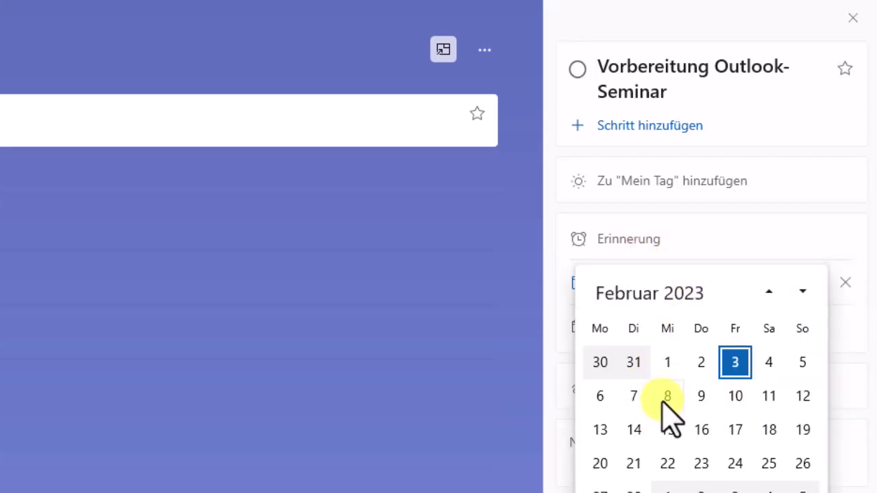
pyautogui.click(665, 399)
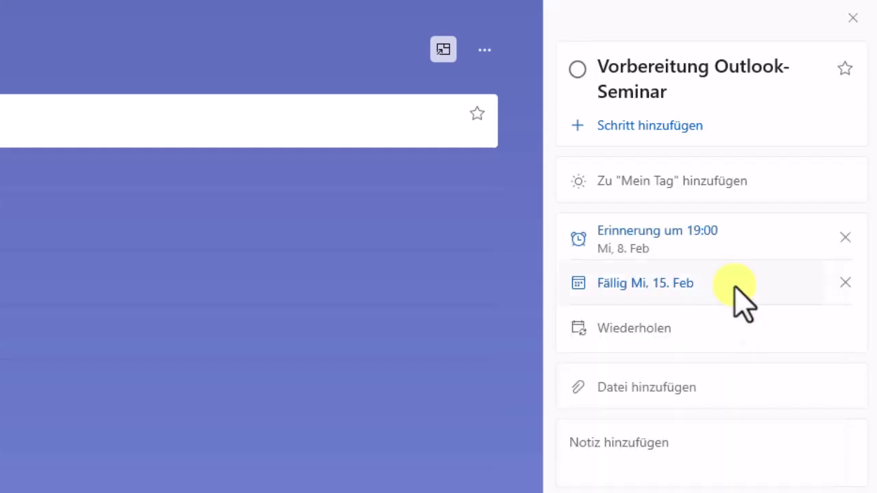
pyautogui.click(732, 293)
pyautogui.click(691, 421)
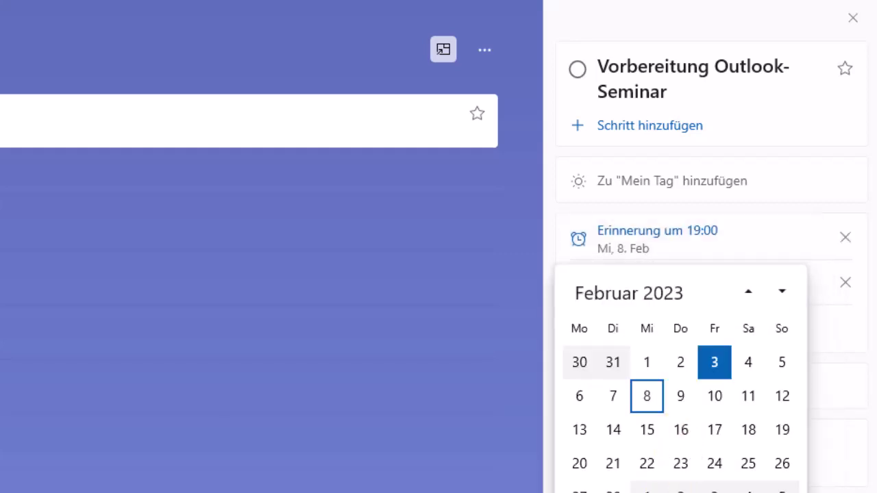
pyautogui.click(622, 481)
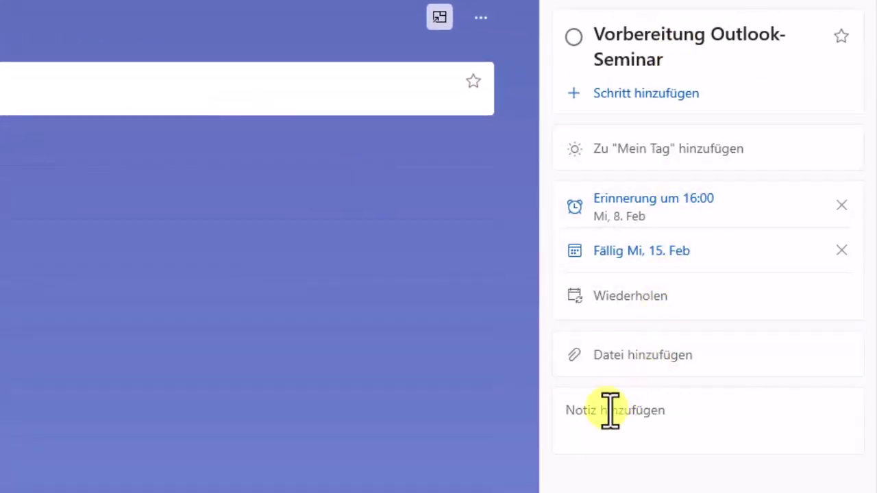
# Add a two-line placeholder note '- sdflksdf' / 'sdflkjsdflkjds' to the seminar task.
pyautogui.click(601, 411)
pyautogui.write('- sdflksdf')
pyautogui.press('Return')
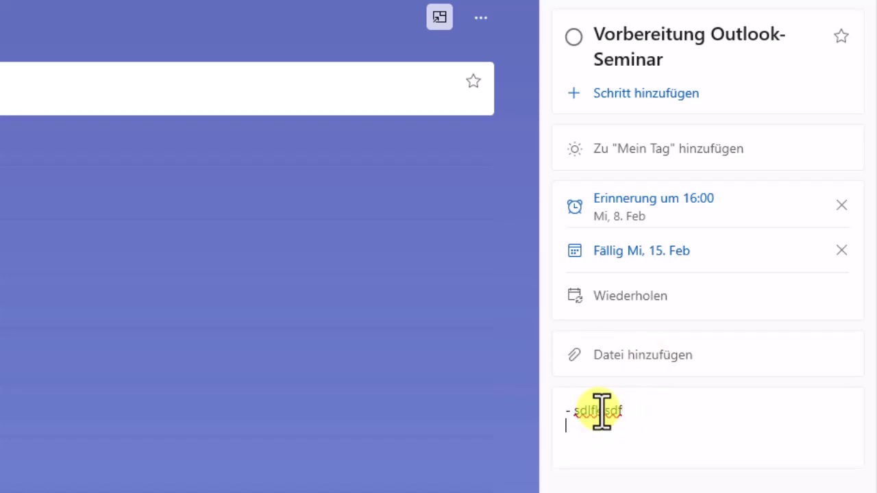
pyautogui.write('sdflkjsdflkjds')
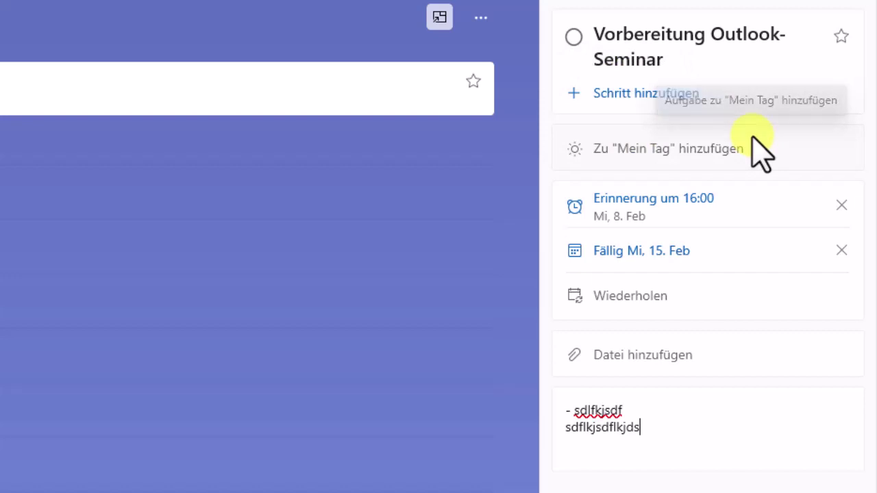
# Add four steps: Termin abstimmen, Konzept schreiben, TN einladen, Workbook erstellen.
pyautogui.click(624, 94)
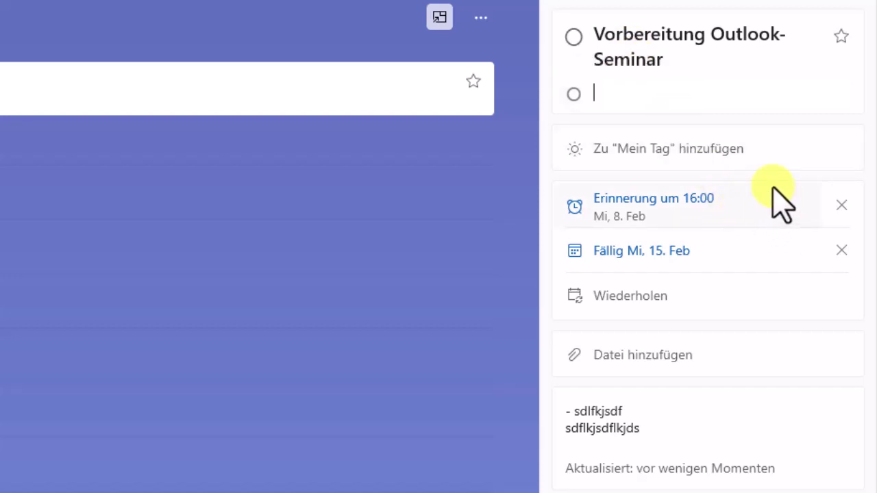
pyautogui.write('T')
pyautogui.write('ermin abstimmen Konzept schreiben TN einladen Workbook erstellen')
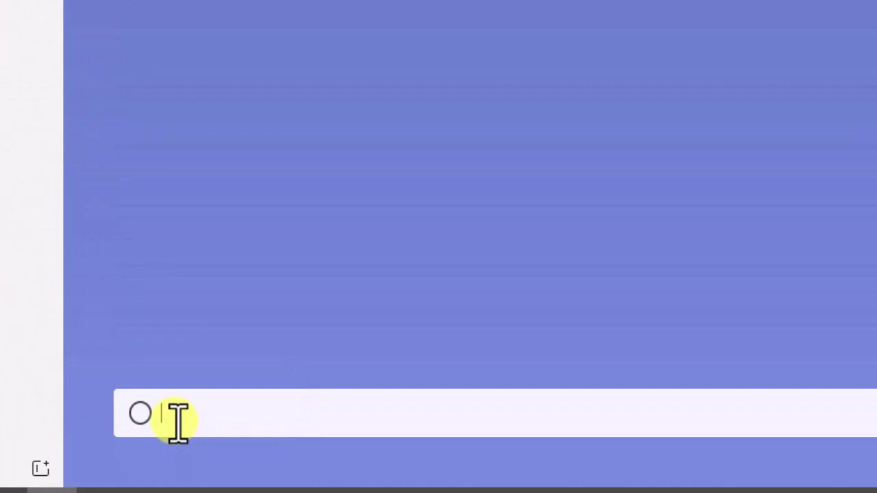
# Add 'Anruf bei Fa. XYZ' due tomorrow with a 9:00 reminder, and view it under Wichtig.
pyautogui.write('Anruf ')
pyautogui.write('bei Fa. XYZ')
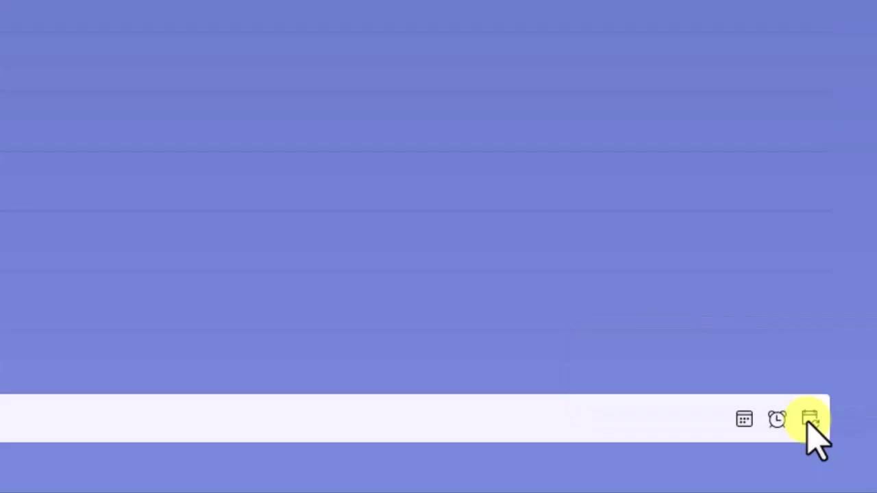
pyautogui.click(743, 420)
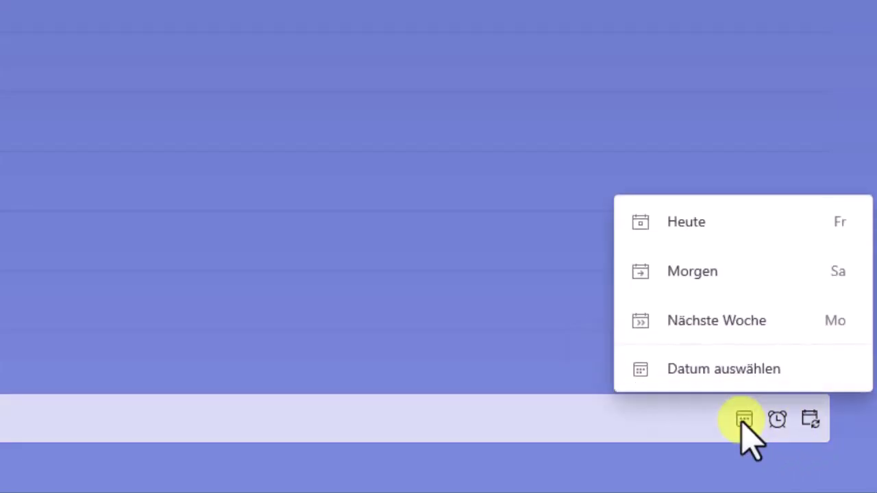
pyautogui.click(689, 277)
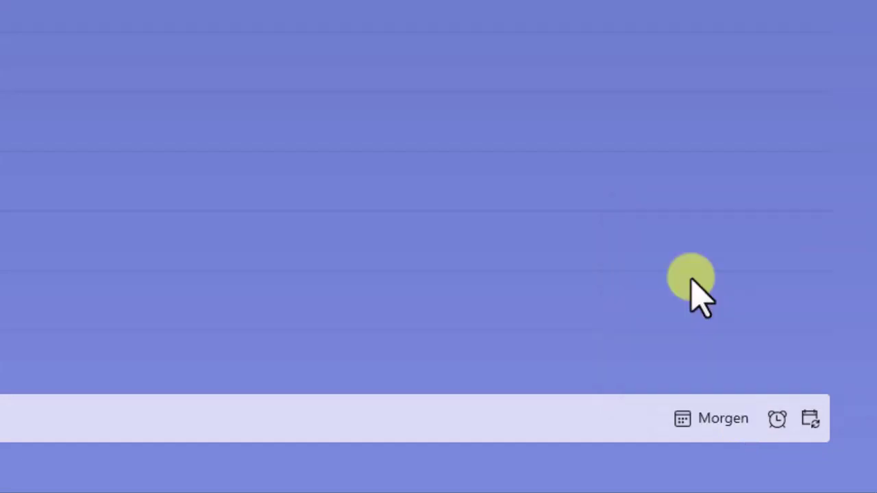
pyautogui.click(775, 418)
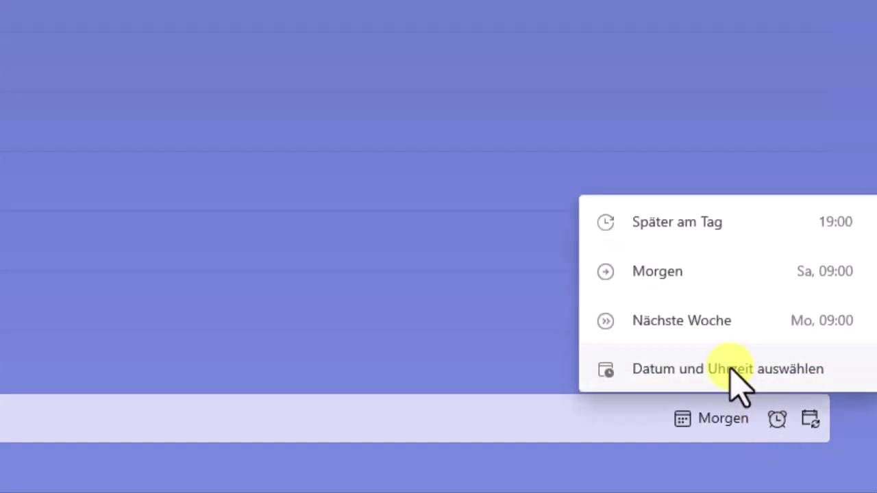
pyautogui.click(671, 276)
pyautogui.click(165, 410)
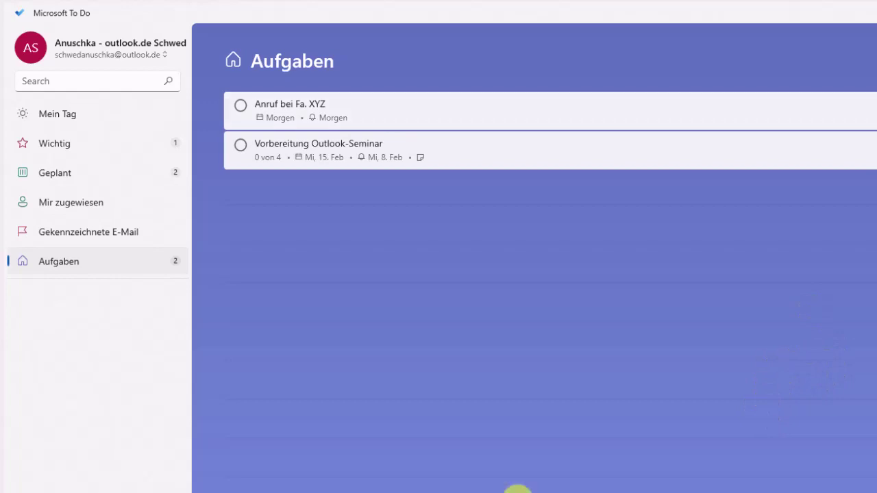
pyautogui.click(64, 147)
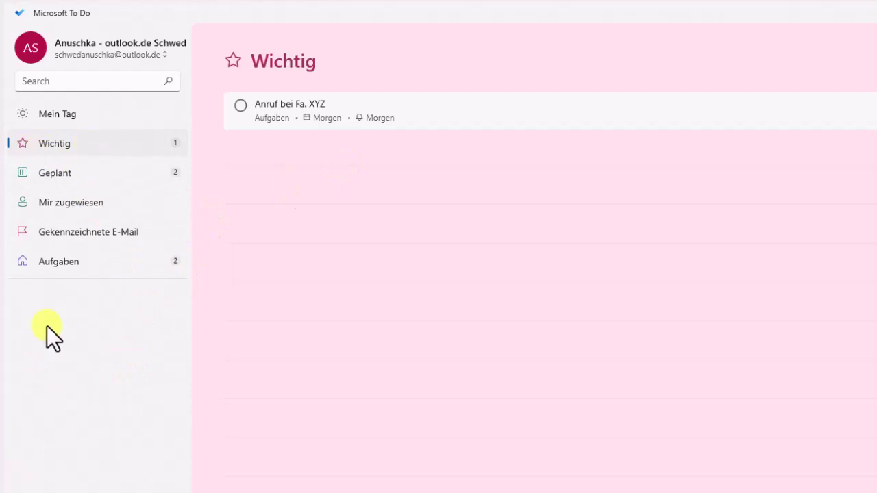
# Go back to Aufgaben, now listing Anruf bei Fa. XYZ and Vorbereitung Outlook-Seminar.
pyautogui.click(62, 265)
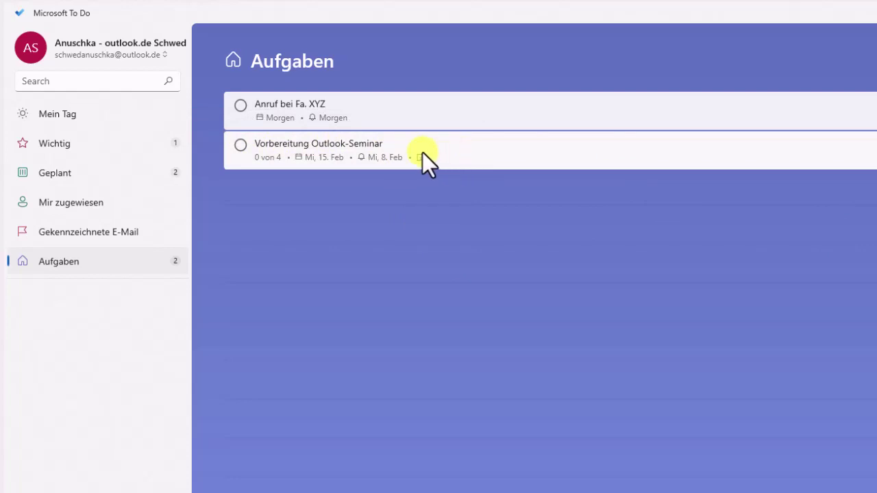
pyautogui.click(490, 158)
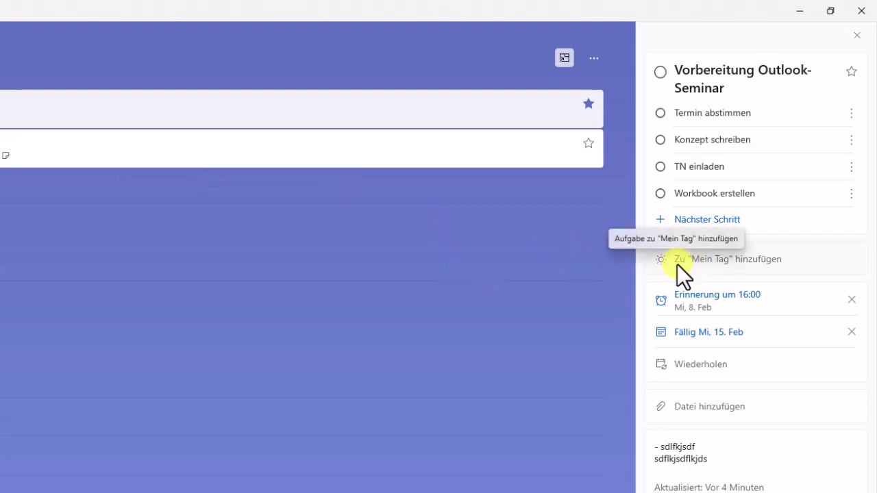
pyautogui.click(721, 261)
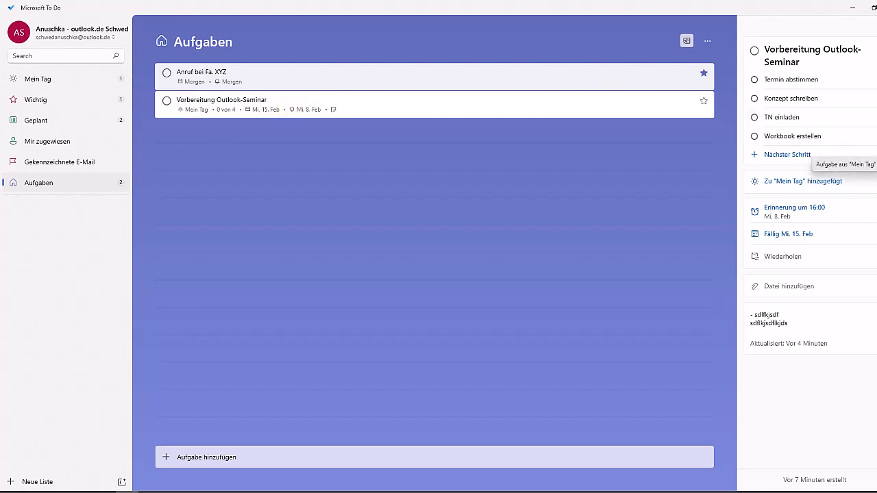
pyautogui.click(870, 181)
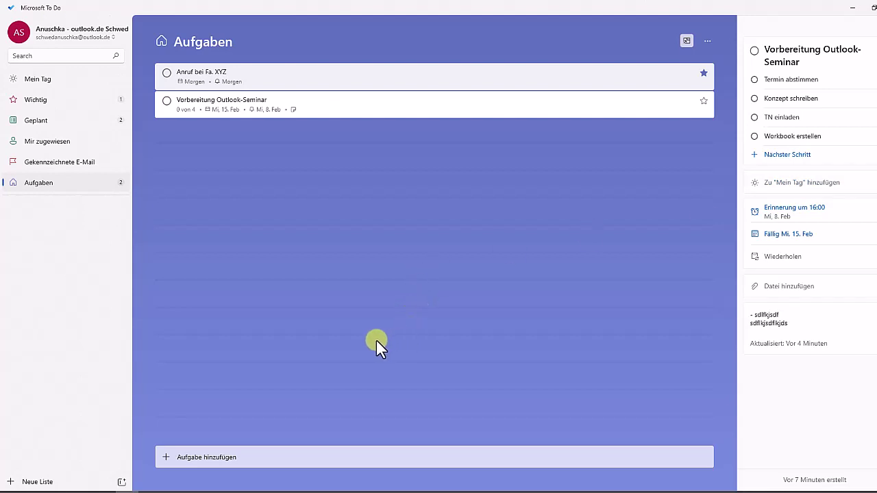
# Add the task 'Auto waschen' to the Aufgaben list.
pyautogui.click(189, 446)
pyautogui.write('Auto waschen')
pyautogui.press('Return')
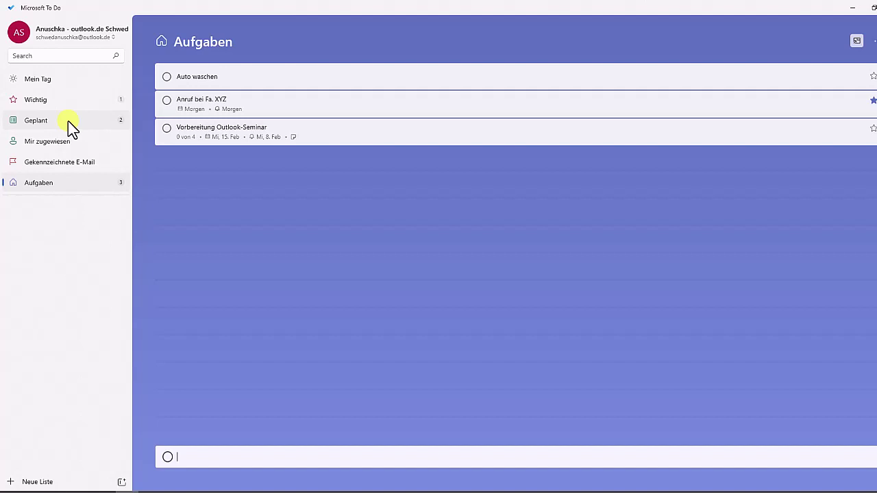
pyautogui.click(68, 121)
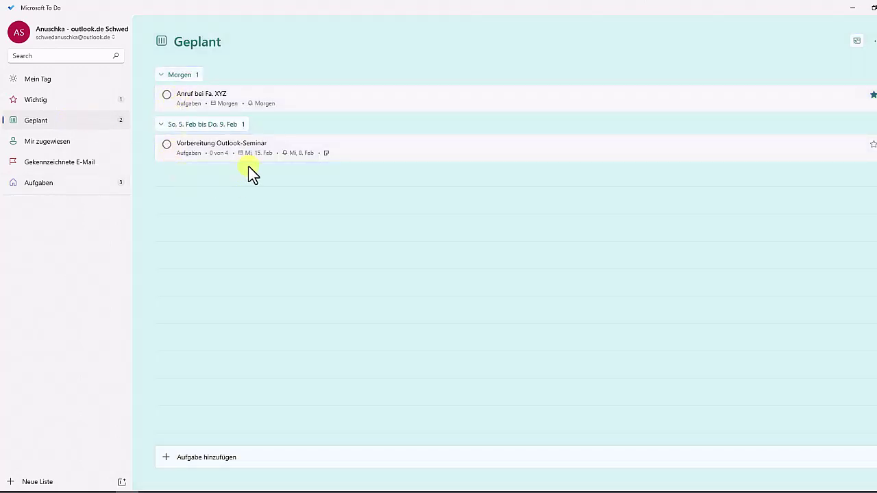
pyautogui.click(84, 184)
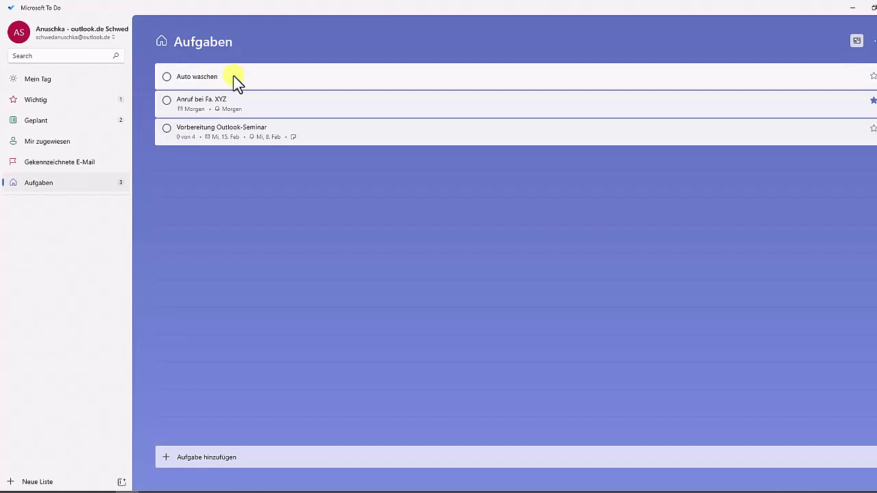
# Make Auto waschen due tomorrow and confirm it appears under Geplant.
pyautogui.click(279, 80)
pyautogui.click(803, 155)
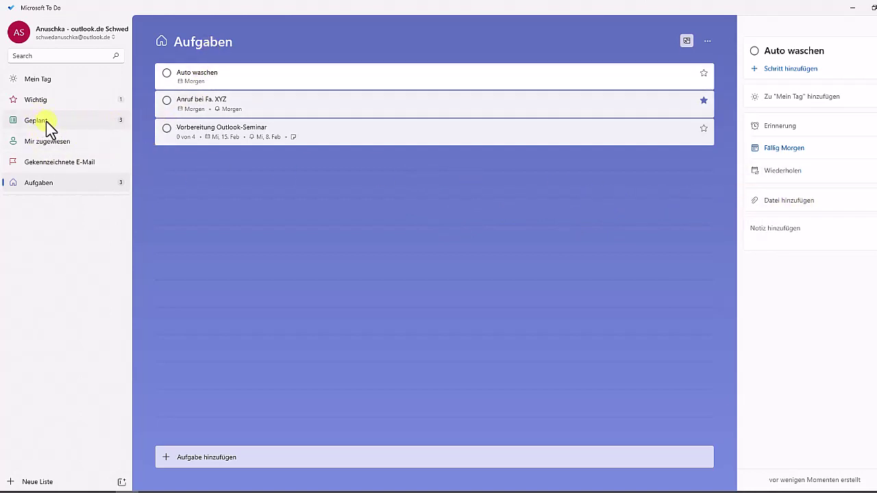
pyautogui.click(66, 124)
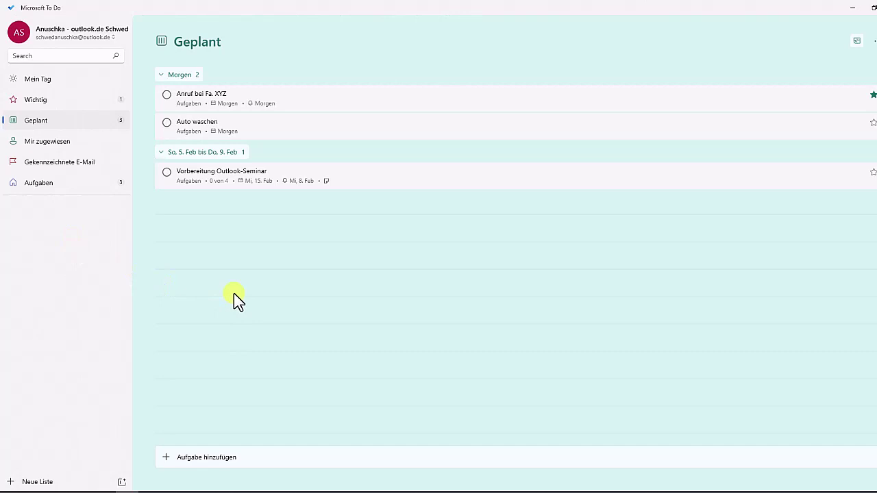
pyautogui.click(40, 183)
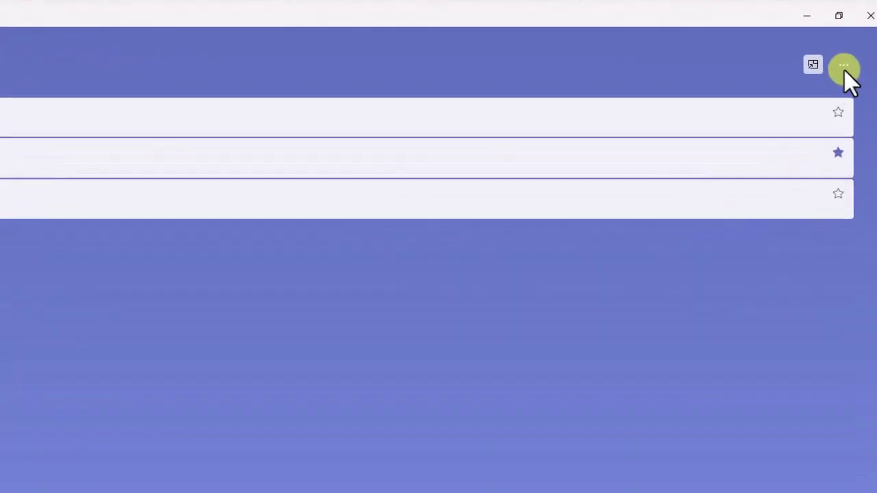
# Preview green, landscape-photo and light-green themes, then apply purple to the Aufgaben list.
pyautogui.click(829, 76)
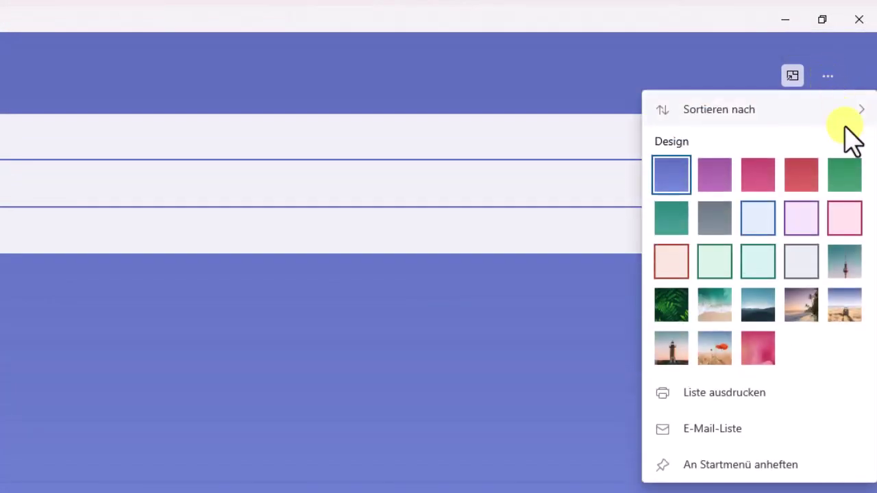
pyautogui.click(848, 179)
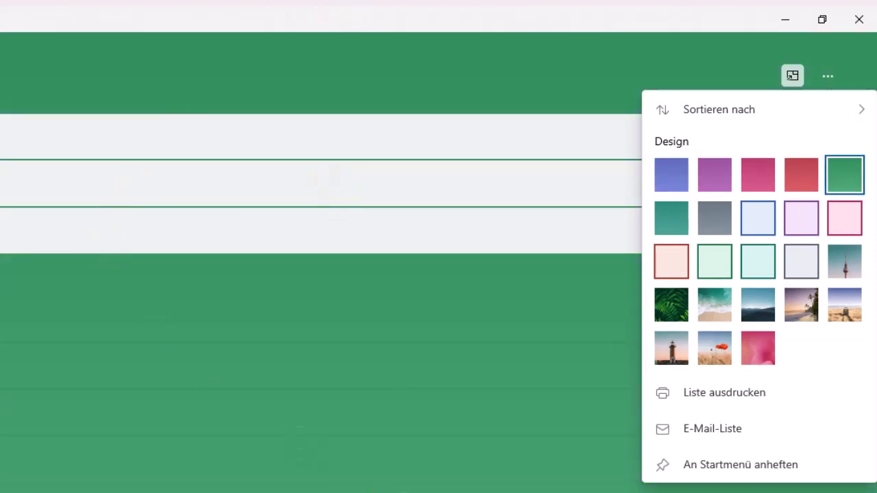
pyautogui.click(841, 309)
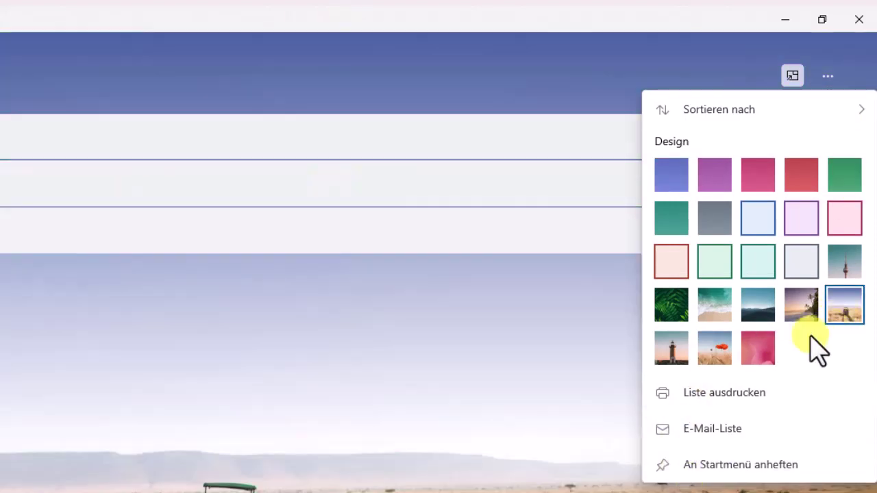
pyautogui.click(714, 261)
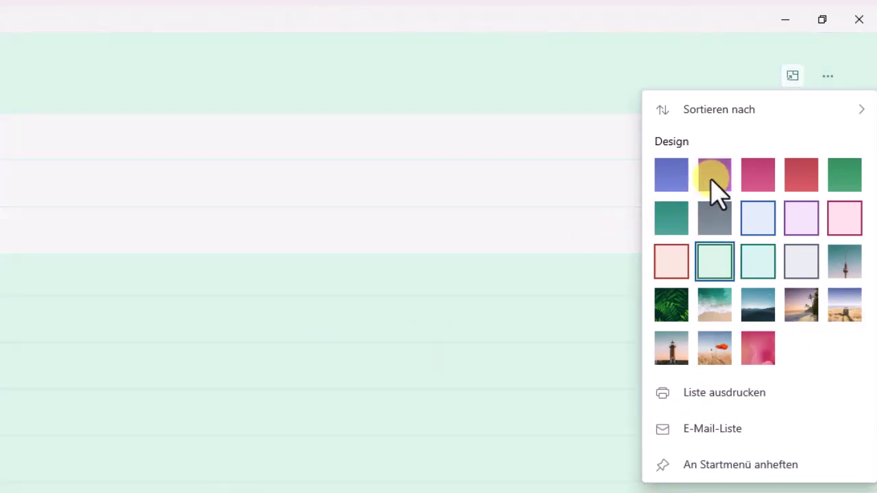
pyautogui.click(715, 180)
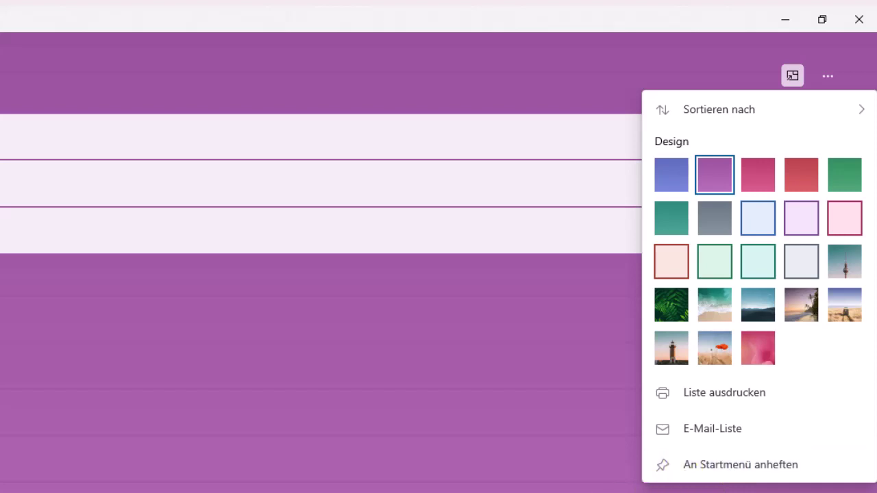
pyautogui.press('Escape')
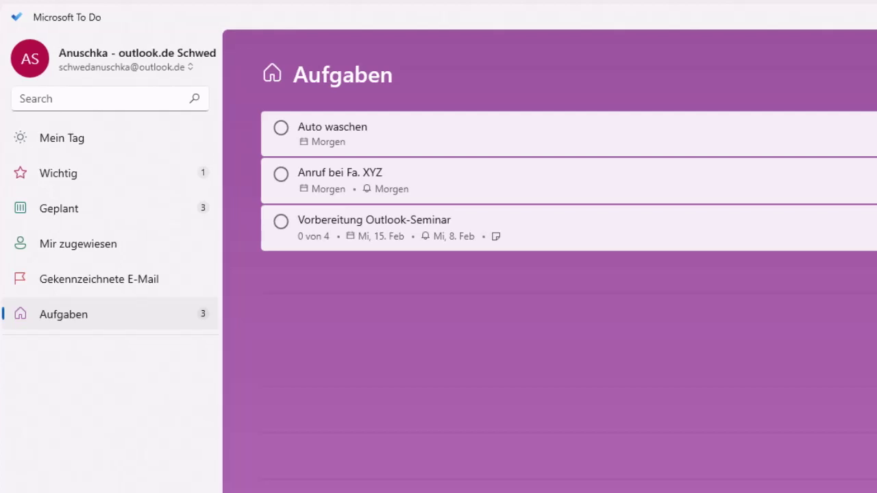
pyautogui.click(699, 78)
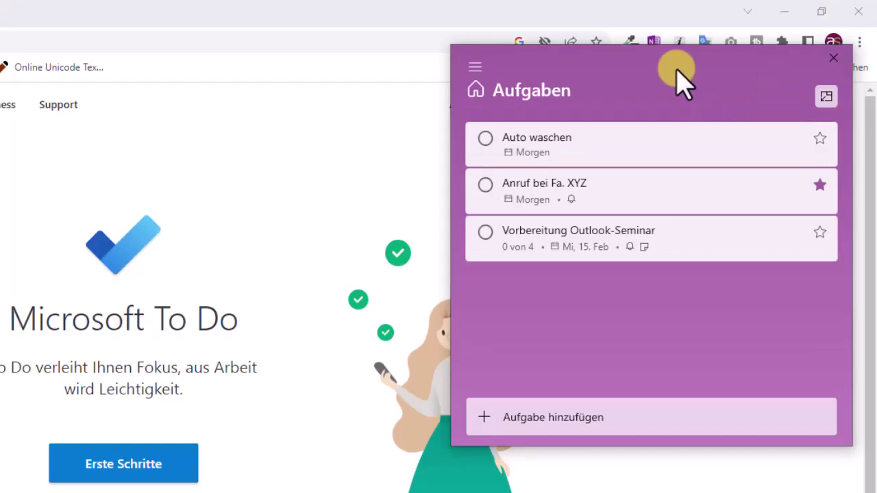
pyautogui.moveTo(677, 76)
pyautogui.mouseDown()
pyautogui.moveTo(698, 44)
pyautogui.moveTo(683, 43)
pyautogui.mouseUp()
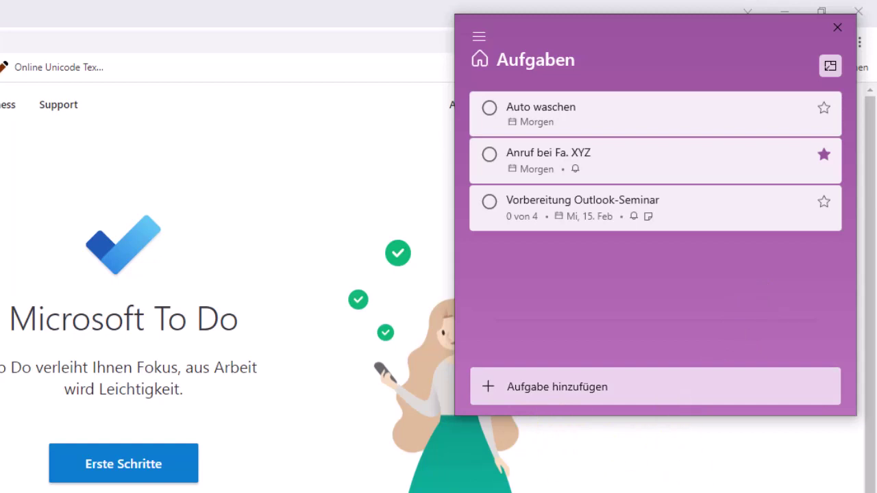
pyautogui.click(511, 389)
pyautogui.write('dsf')
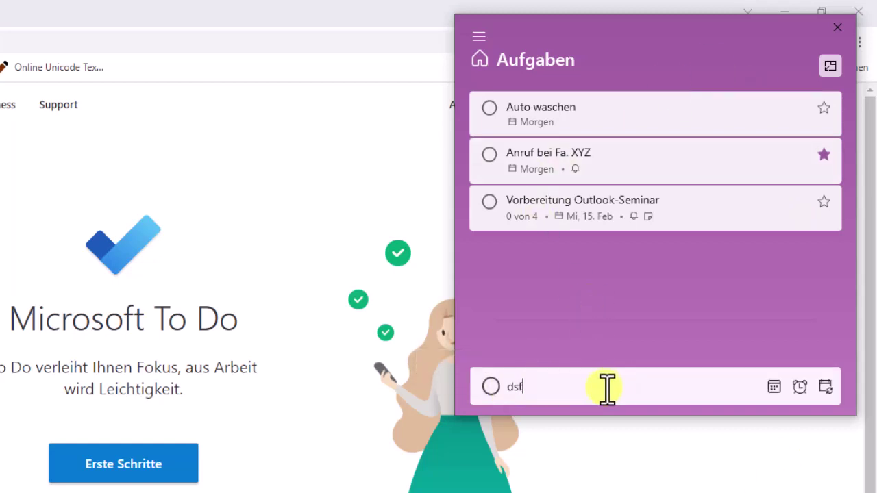
pyautogui.write('sdfdsa')
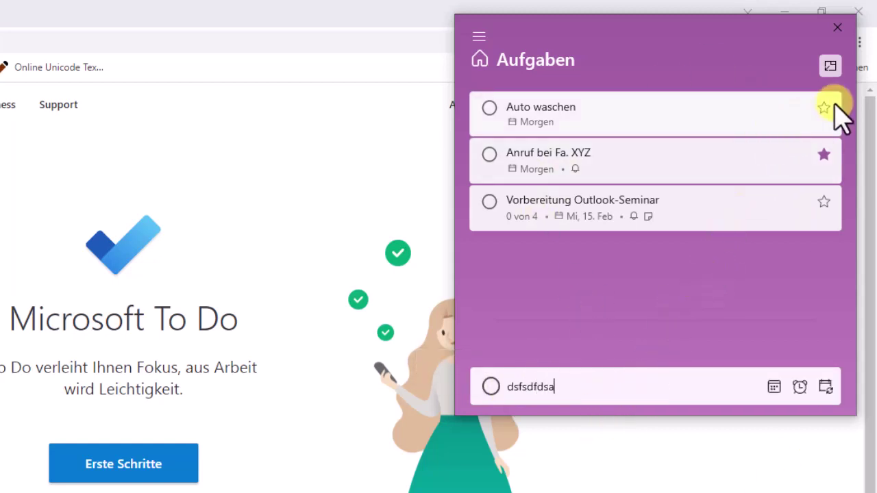
pyautogui.click(830, 65)
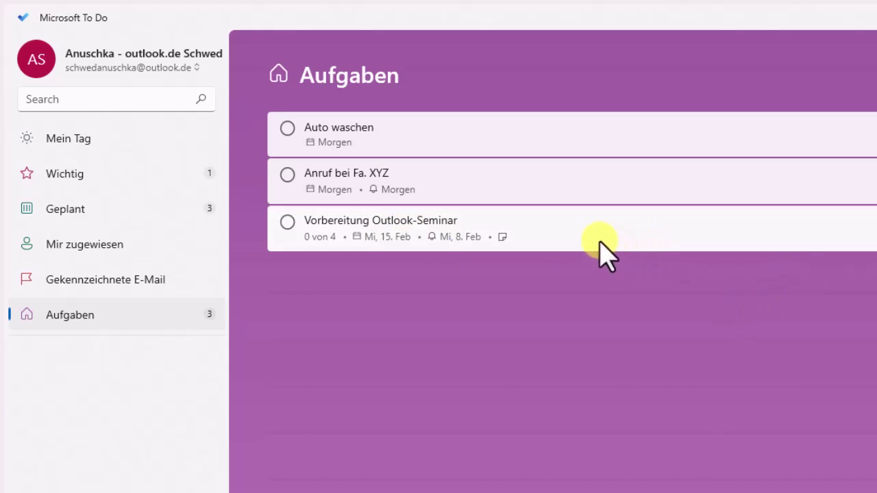
# Tick the seminar task's steps Termin abstimmen, Konzept schreiben and TN einladen as done.
pyautogui.click(646, 235)
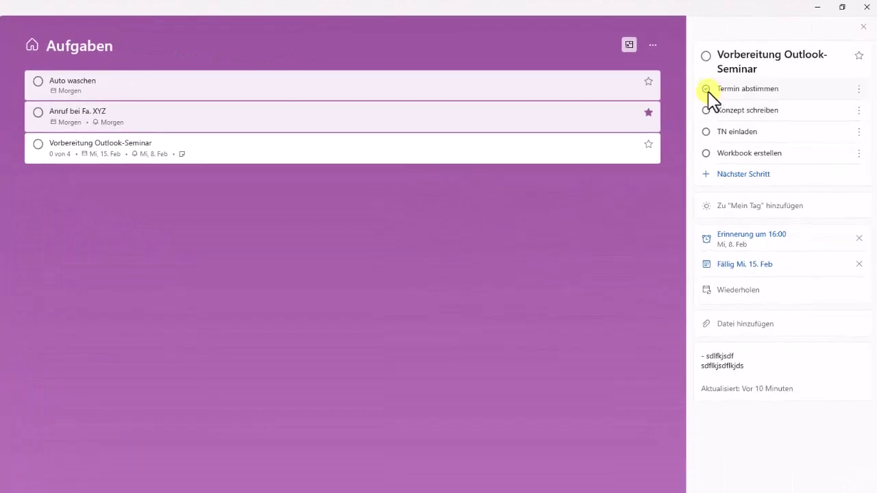
pyautogui.click(706, 89)
pyautogui.click(706, 110)
pyautogui.click(705, 132)
# Add a fifth step 'sdfsdaf' to the seminar task, leaving it at 3 von 5.
pyautogui.click(732, 176)
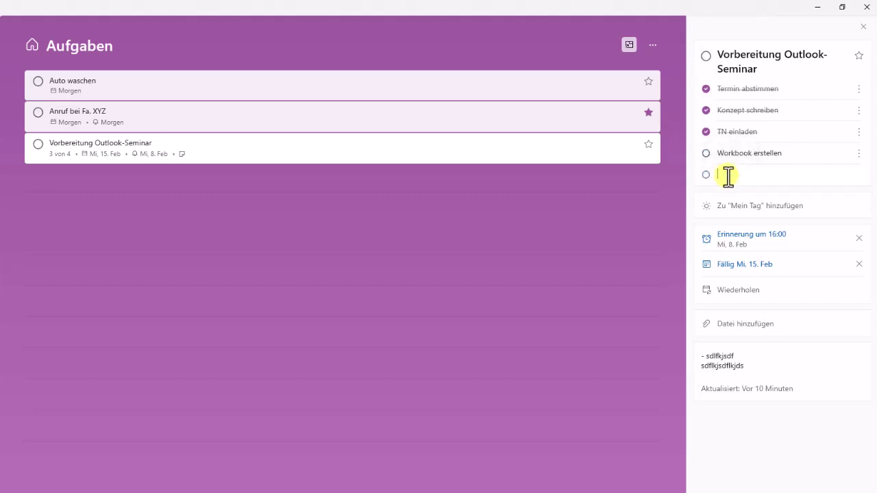
pyautogui.write('sdfsdaf')
pyautogui.press('Return')
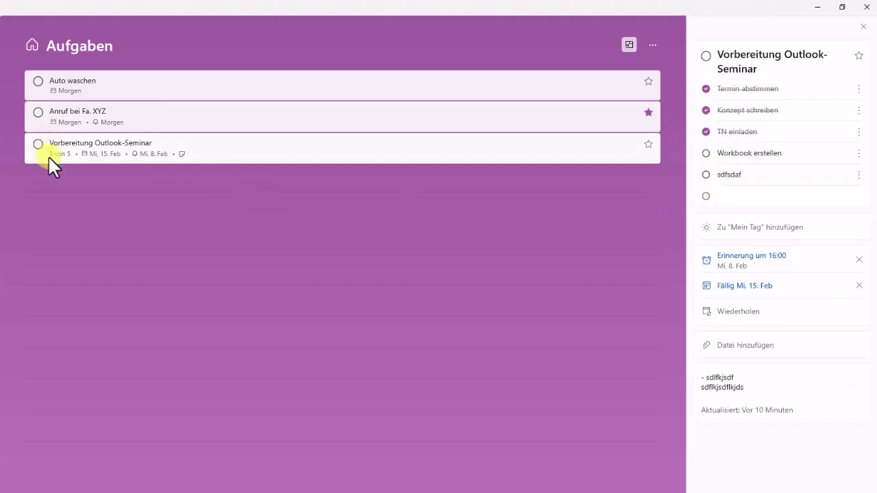
pyautogui.click(251, 461)
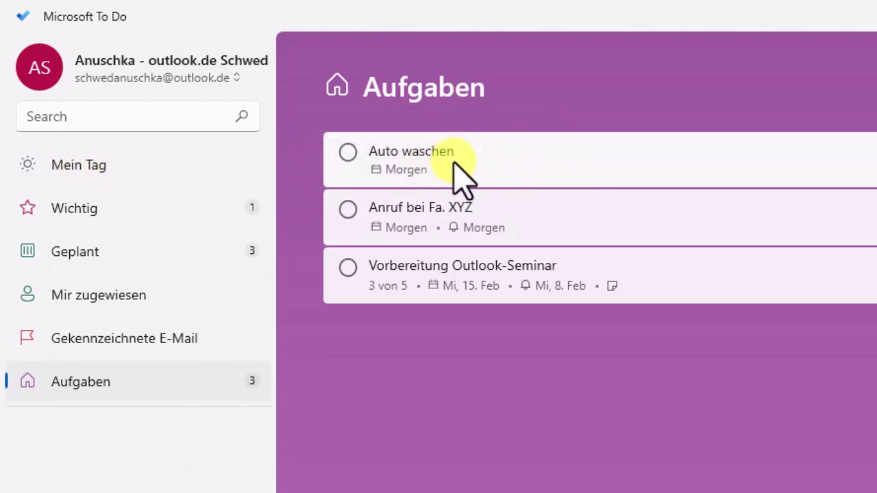
# Drag Auto waschen onto Mein Tag, view Mein Tag and Mir zugewiesen, then return to Aufgaben.
pyautogui.moveTo(452, 165); pyautogui.dragTo(135, 172)
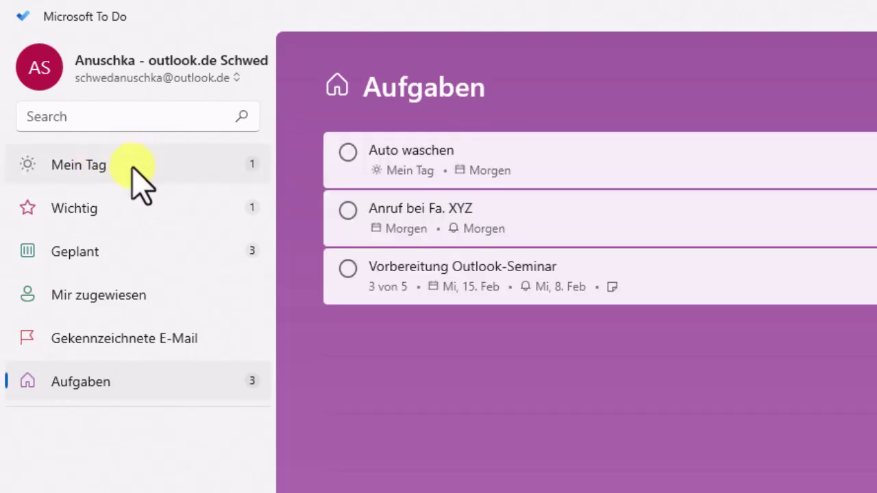
pyautogui.click(135, 173)
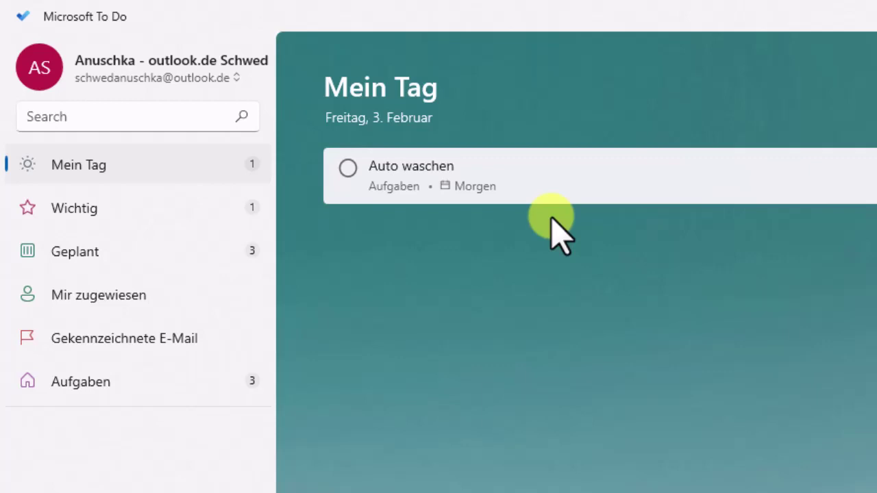
pyautogui.click(140, 301)
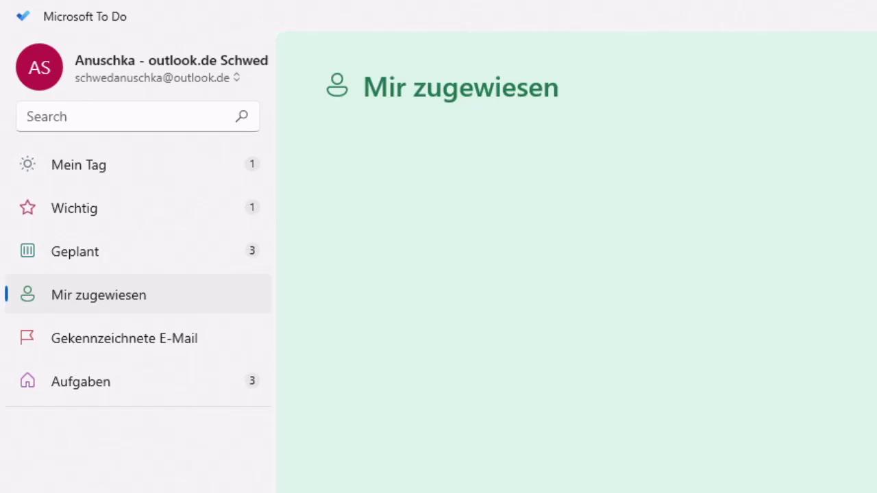
pyautogui.click(81, 382)
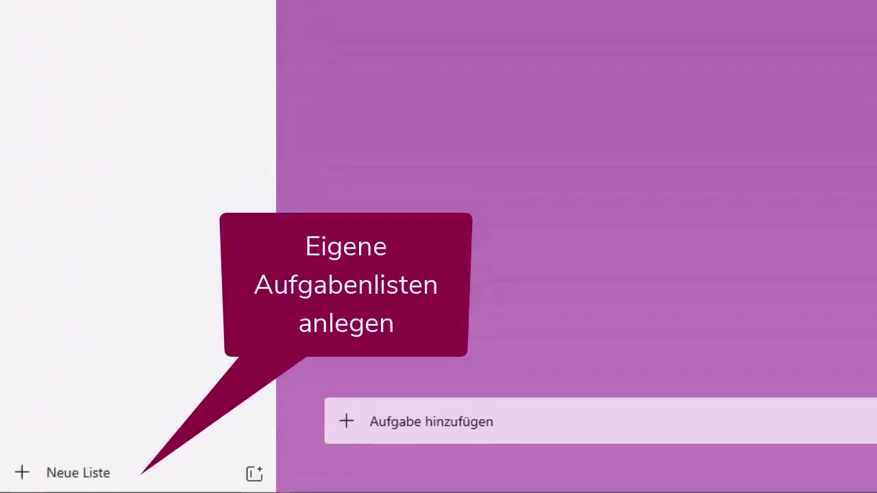
# Create a new list named 'Projekt Vorlage EXCEL' and open it.
pyautogui.click(68, 473)
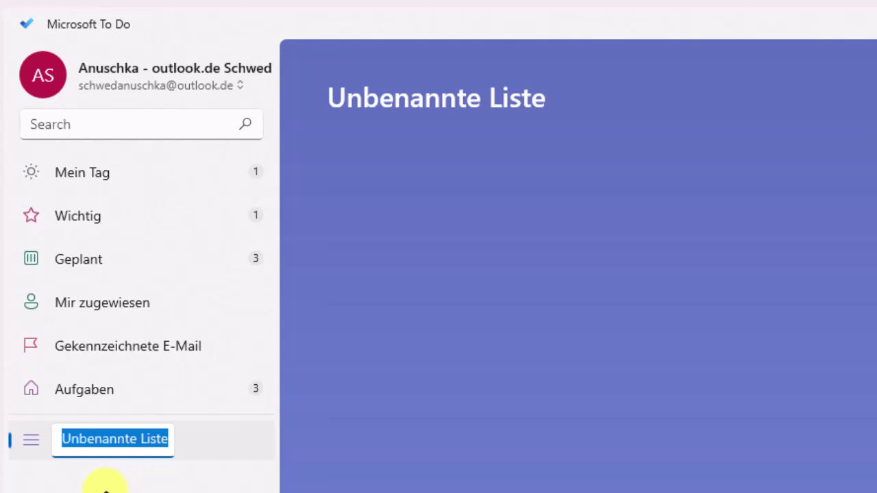
pyautogui.write('Projekt Vorlage ')
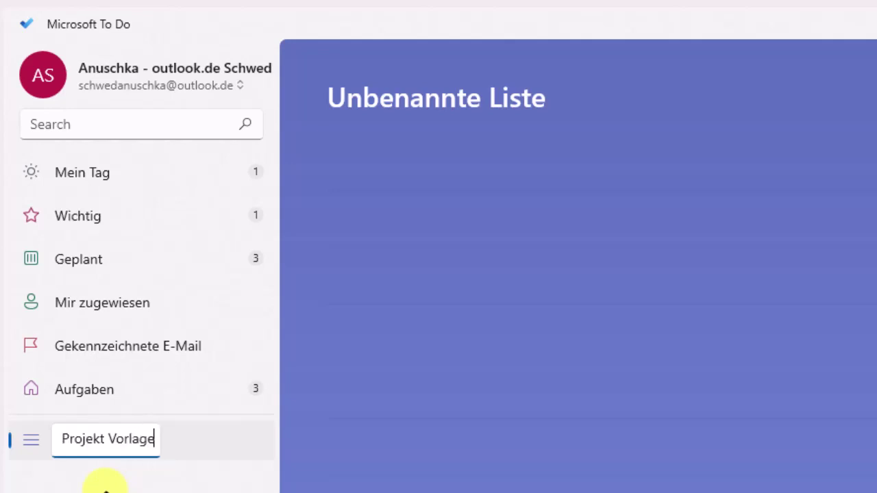
pyautogui.write('EXCEL')
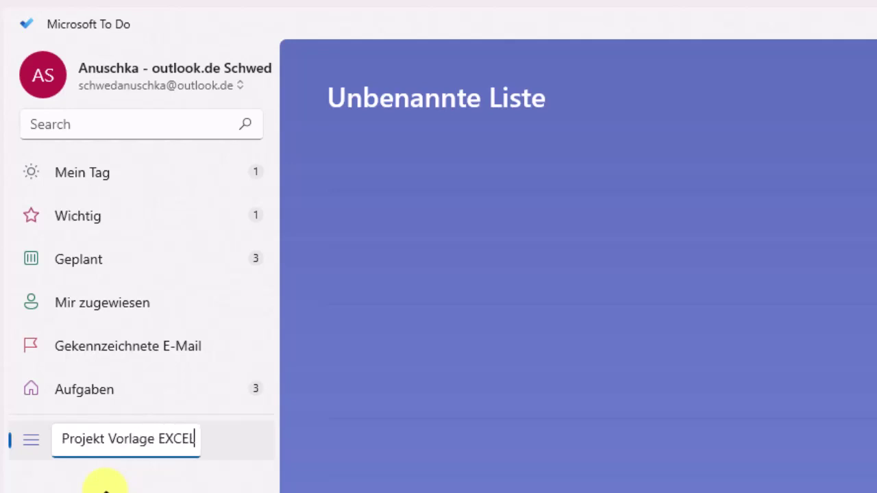
pyautogui.press('Return')
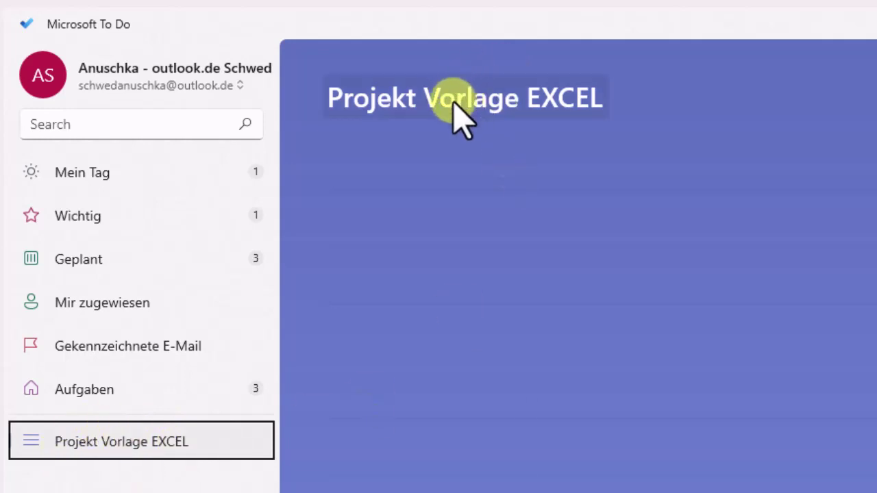
pyautogui.click(78, 442)
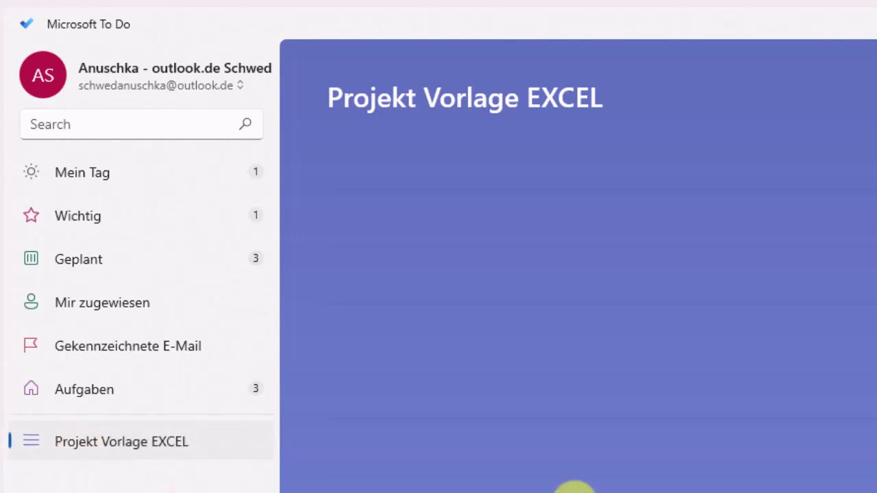
pyautogui.click(63, 389)
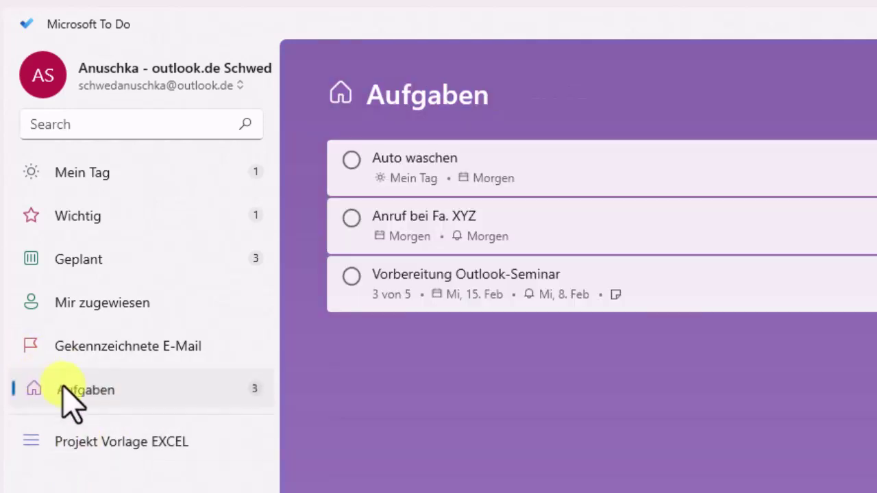
pyautogui.click(97, 432)
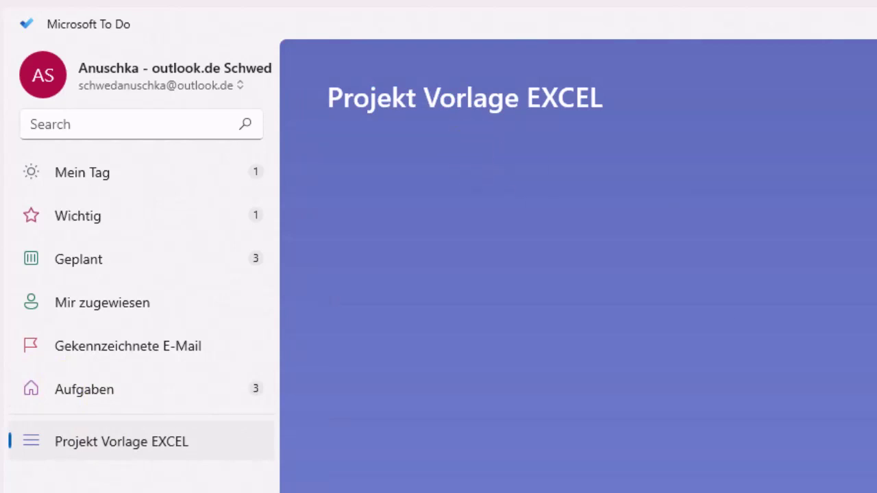
# Add tasks Tests and Konzept, complete Tests, and collapse the Erledigt group.
pyautogui.click(579, 420)
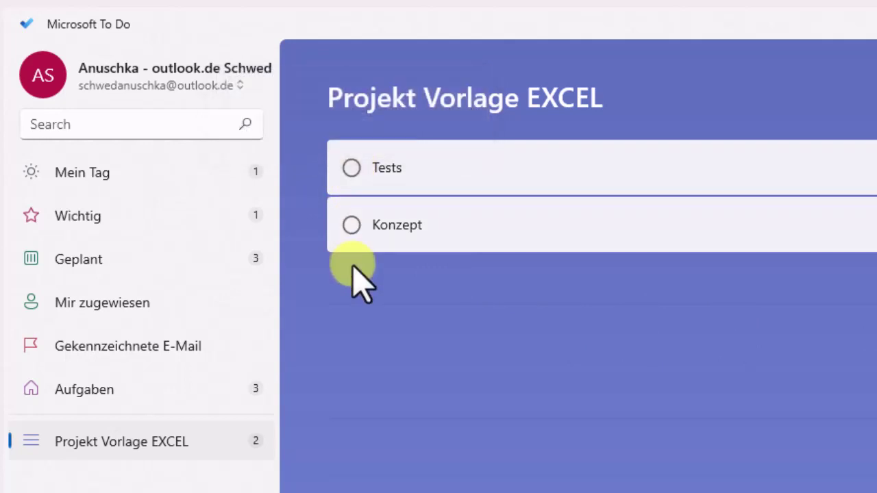
pyautogui.click(351, 170)
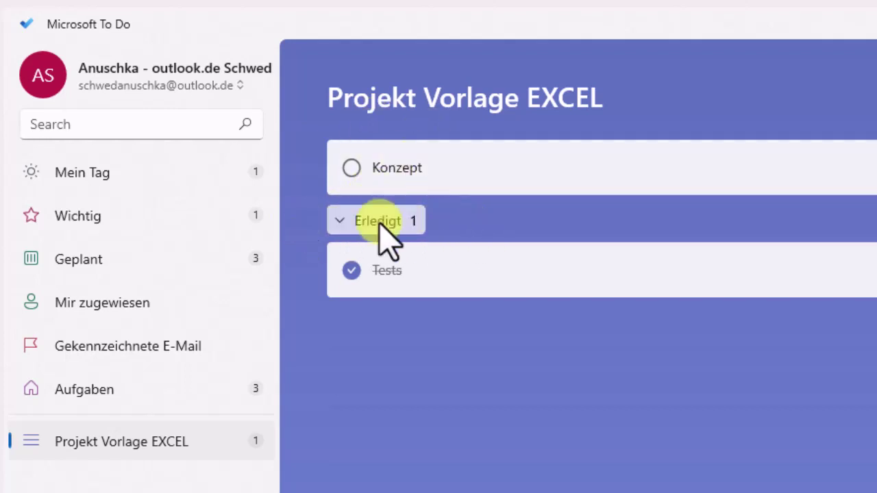
pyautogui.click(341, 223)
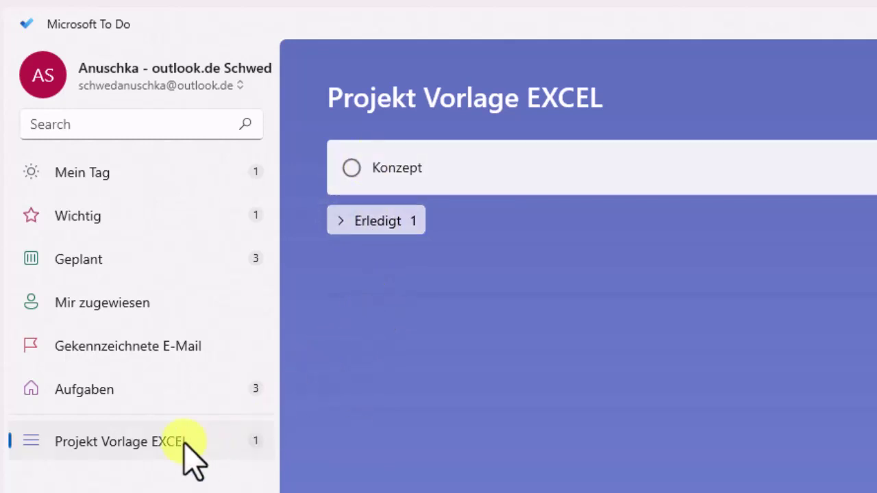
# In Aufgaben, complete Anruf bei Fa. XYZ while keeping Vorbereitung Outlook-Seminar open.
pyautogui.click(86, 391)
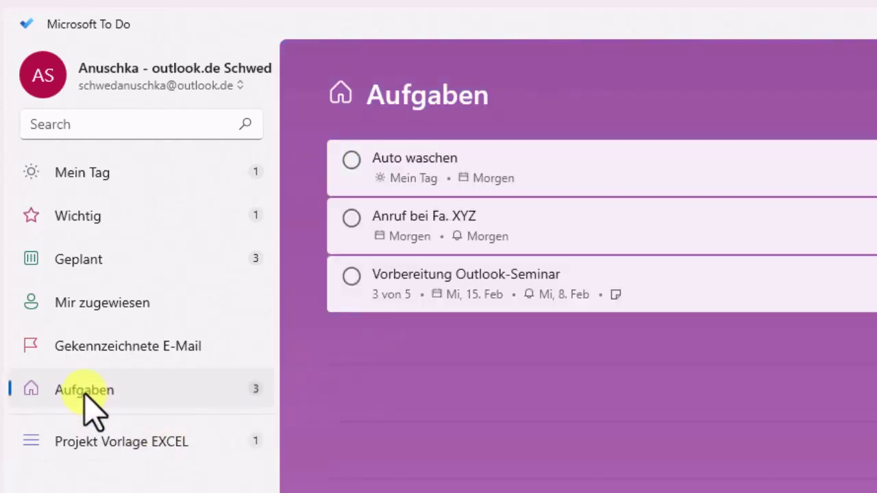
pyautogui.click(351, 275)
pyautogui.click(351, 218)
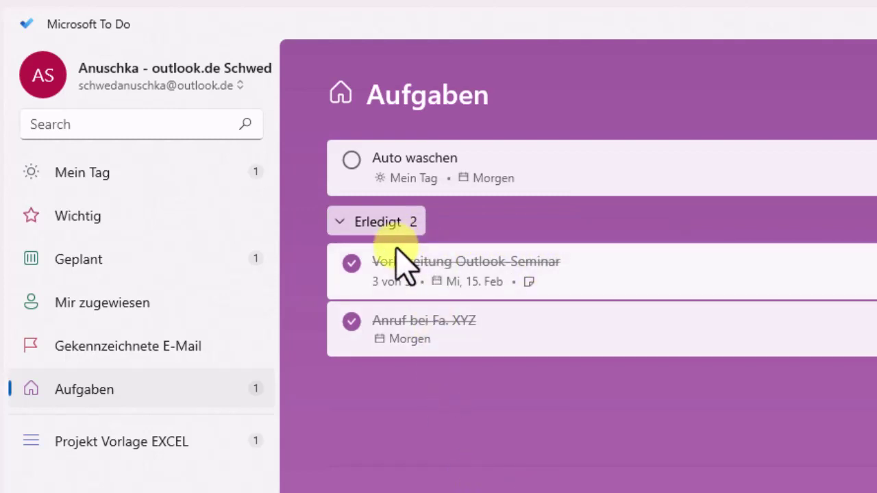
pyautogui.click(350, 263)
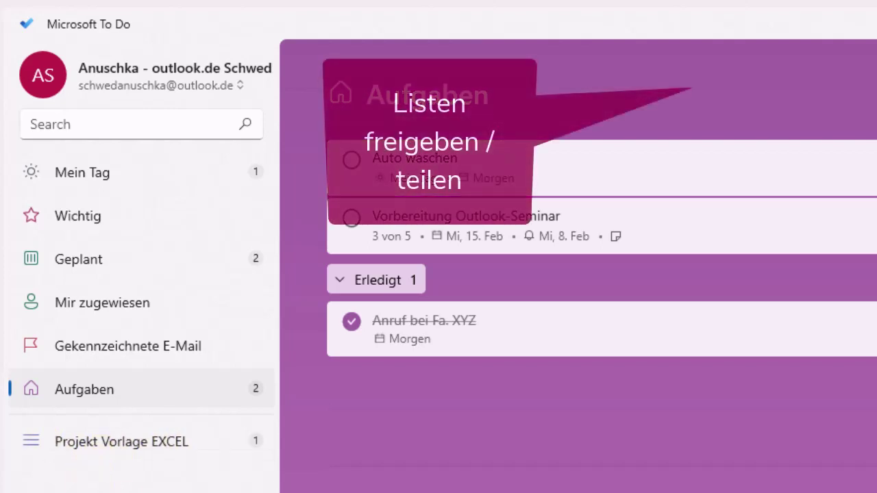
# Generate an invitation link for the Projekt Vorlage EXCEL list.
pyautogui.click(130, 444)
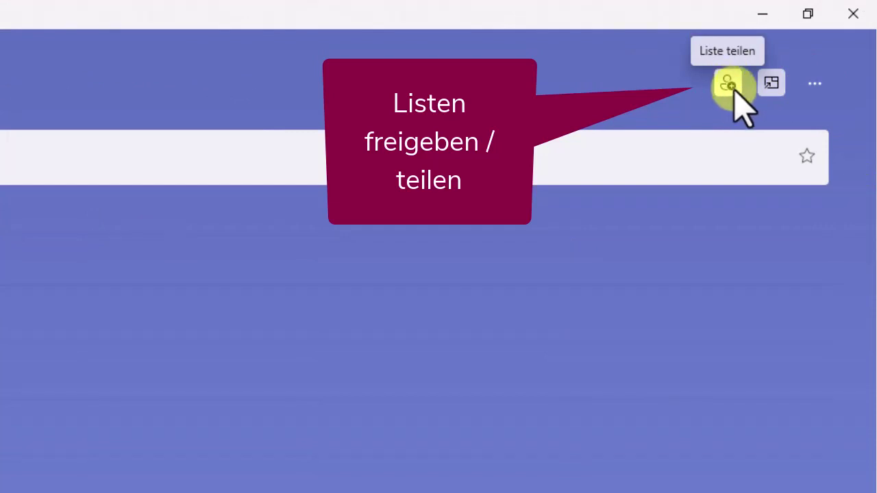
pyautogui.click(727, 84)
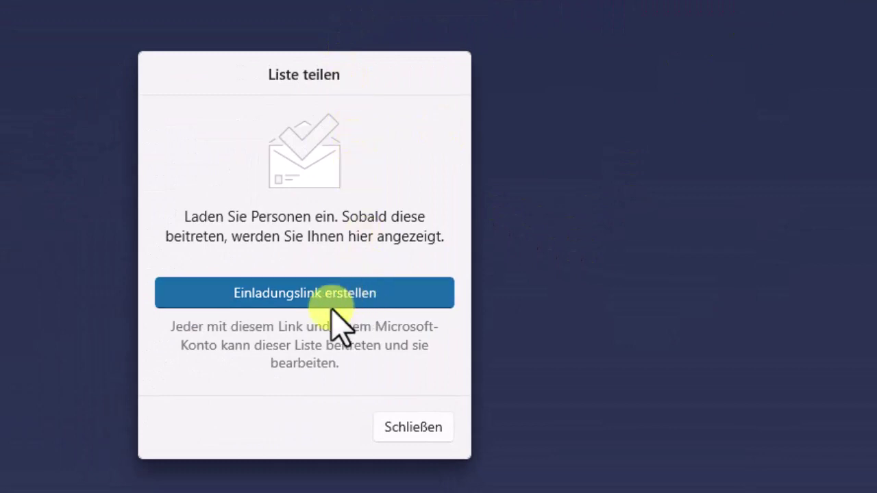
pyautogui.click(335, 295)
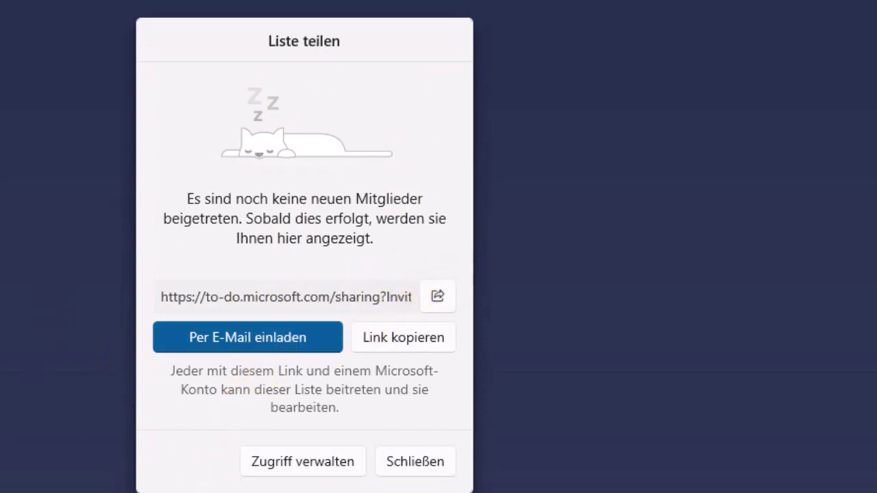
pyautogui.click(294, 343)
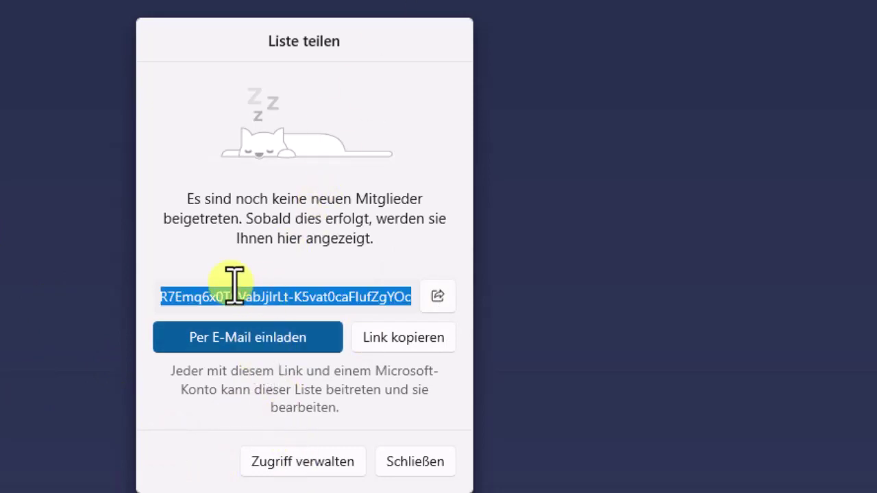
# Abandon the e-mail invite and copy the invitation link to the clipboard.
pyautogui.click(248, 343)
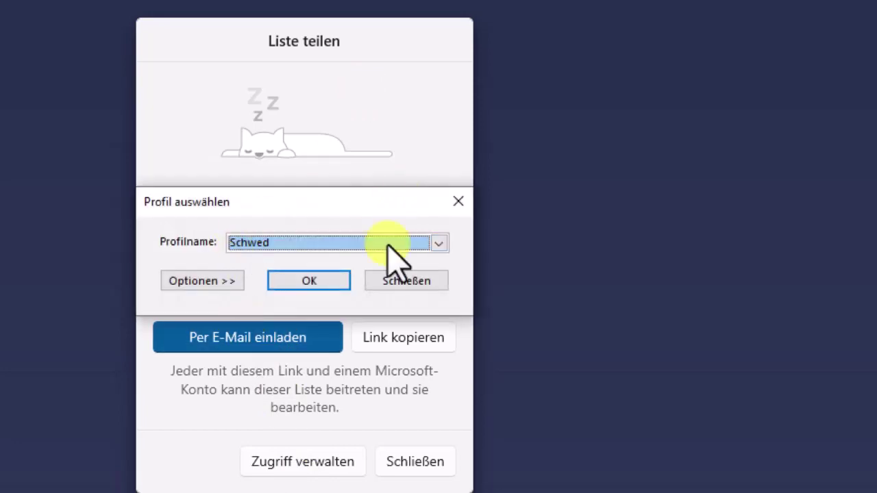
pyautogui.click(432, 282)
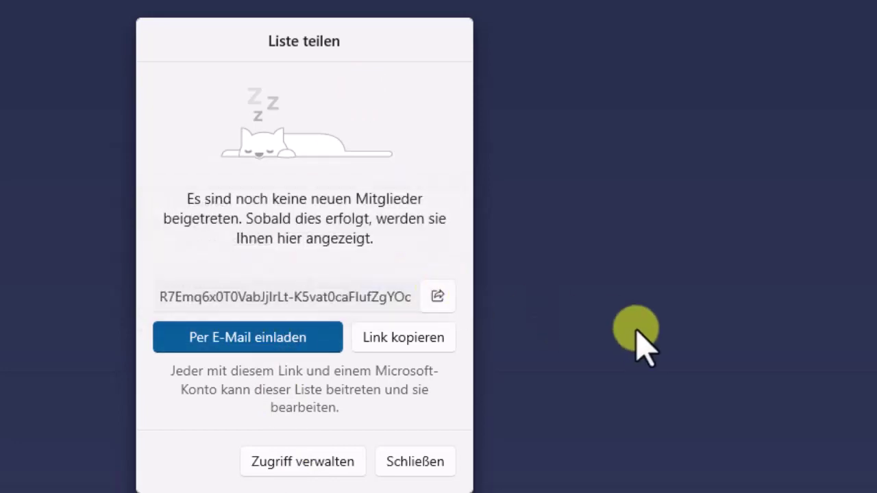
pyautogui.click(383, 338)
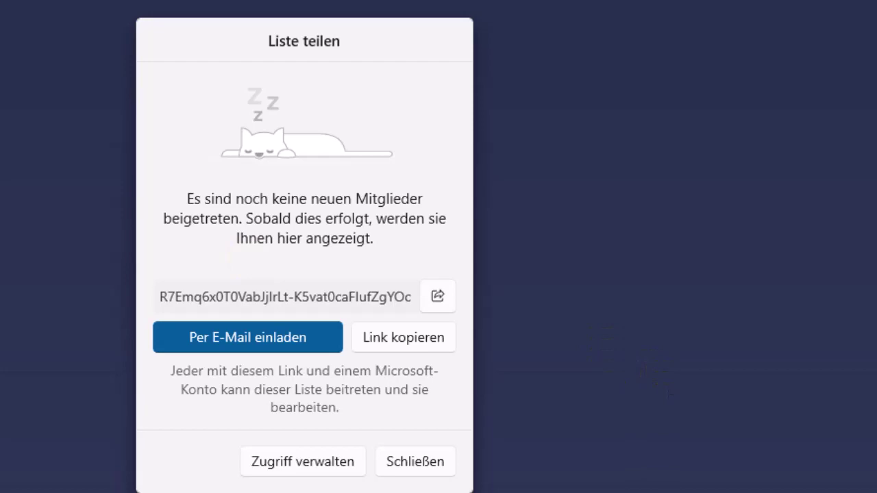
pyautogui.click(413, 461)
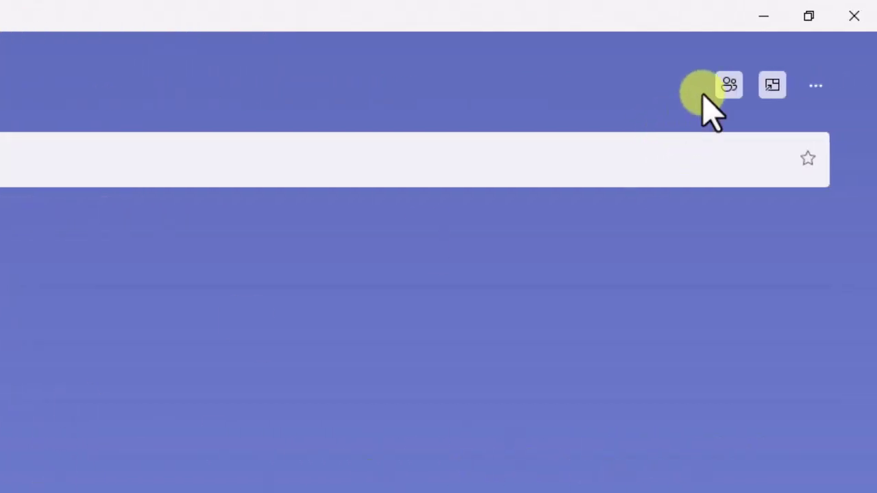
# End sharing of Projekt Vorlage EXCEL via Zugriff verwalten and confirm Teilen beenden.
pyautogui.click(726, 85)
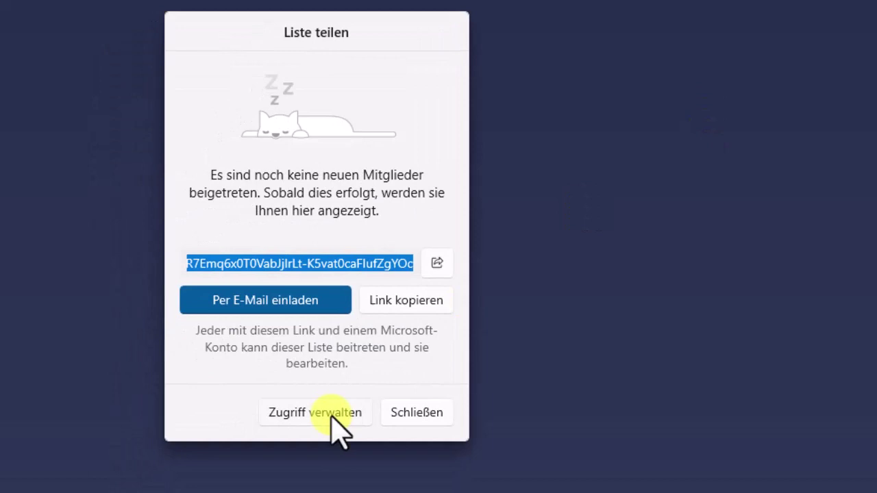
pyautogui.click(336, 414)
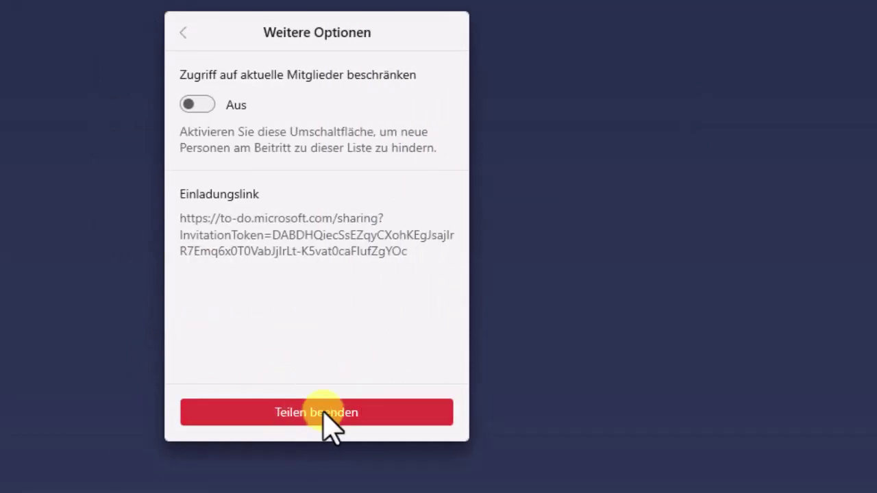
pyautogui.click(322, 414)
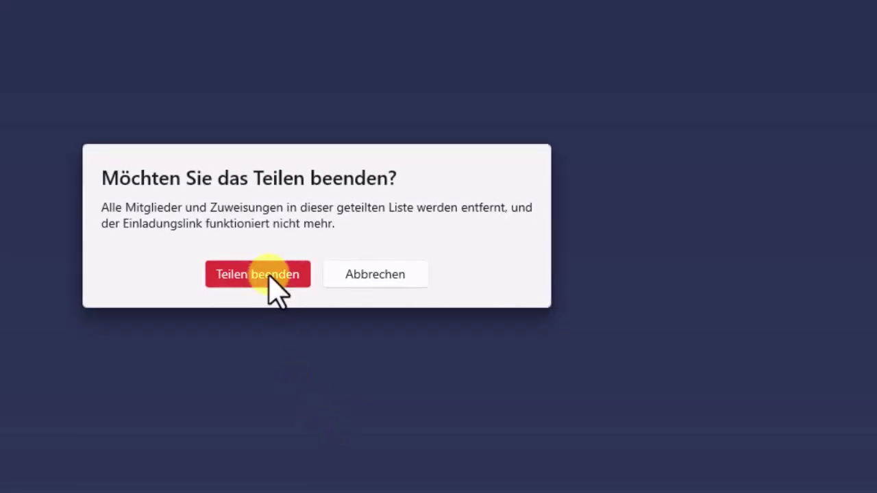
pyautogui.click(270, 275)
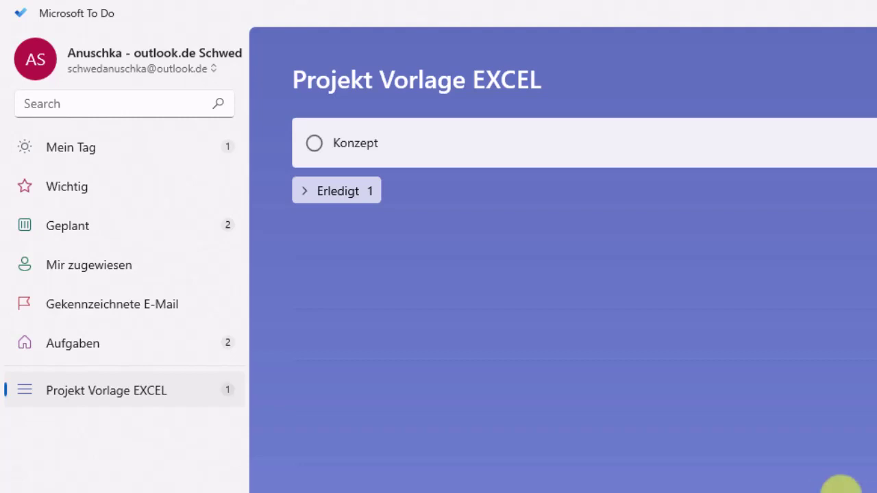
pyautogui.click(51, 107)
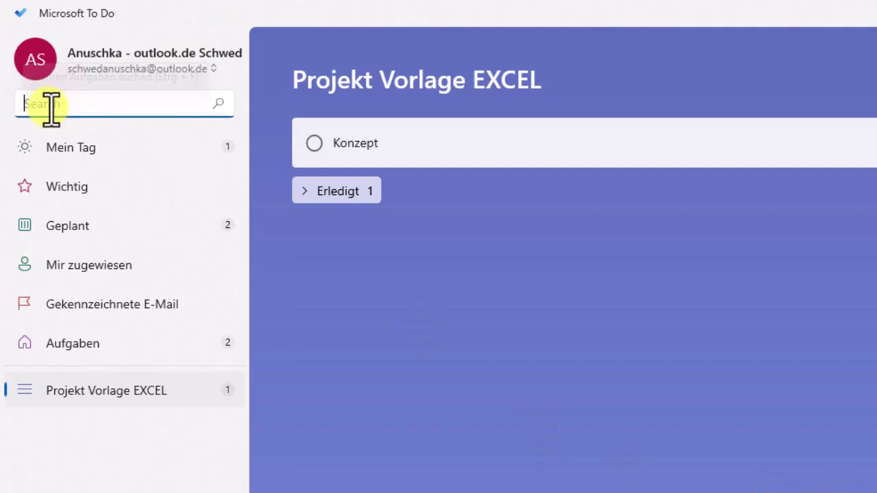
pyautogui.write('a')
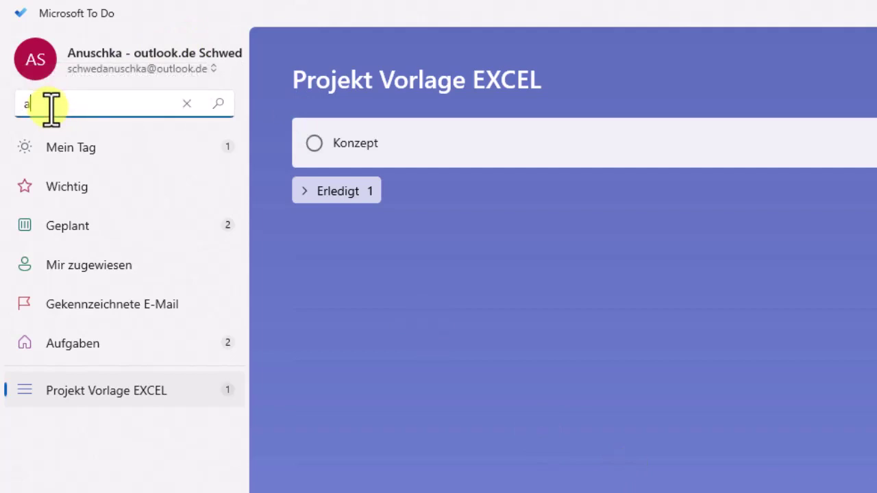
pyautogui.write('uto')
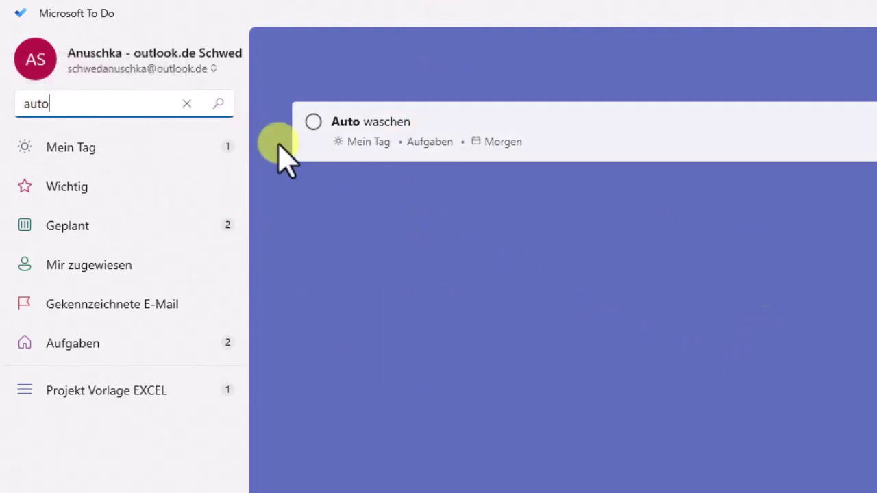
pyautogui.click(187, 104)
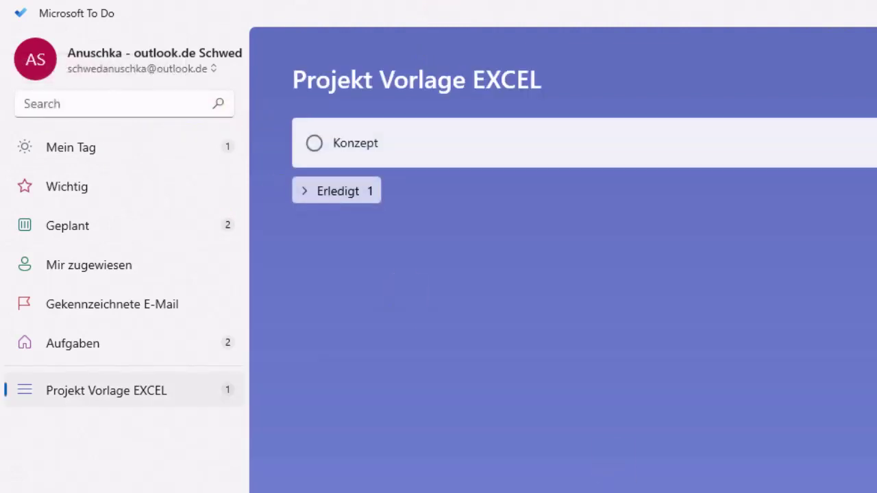